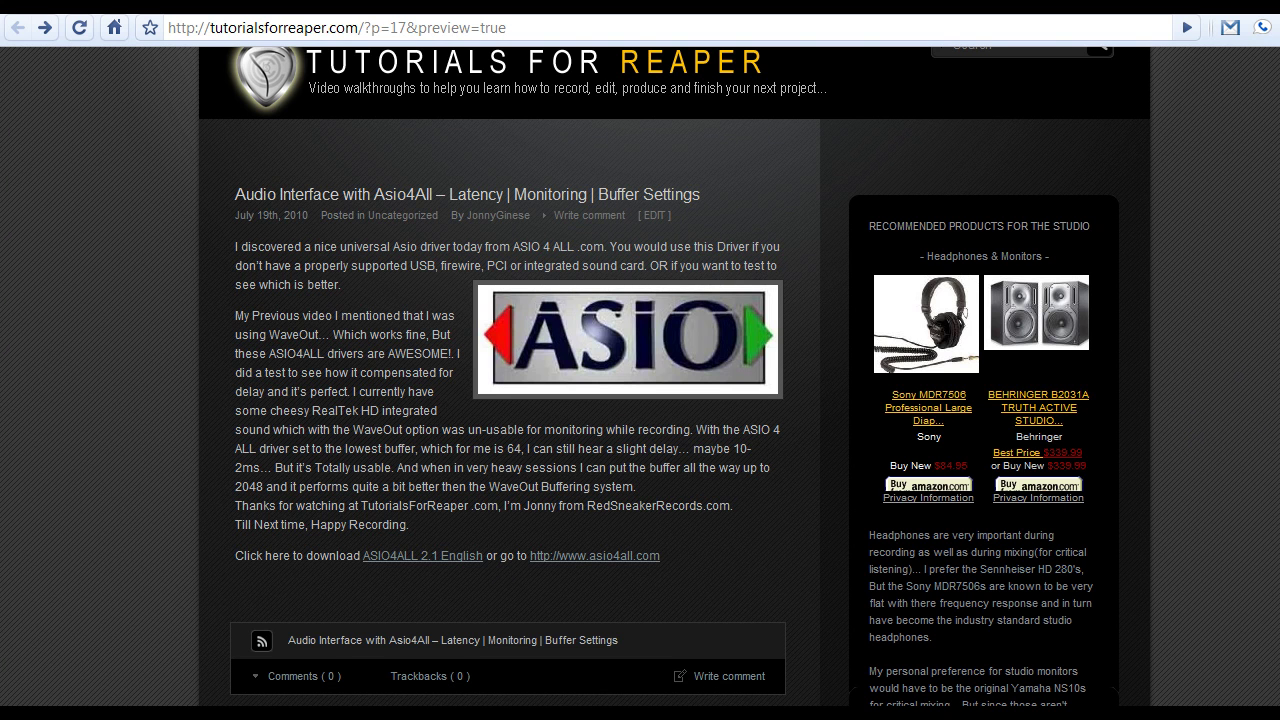
Download ASIO4ALL_2_10_English.exe and run it past both security warnings to launch its setup wizard
{"action": "scroll", "coordinate": [640, 376], "scroll_direction": "up", "scroll_amount": 3}
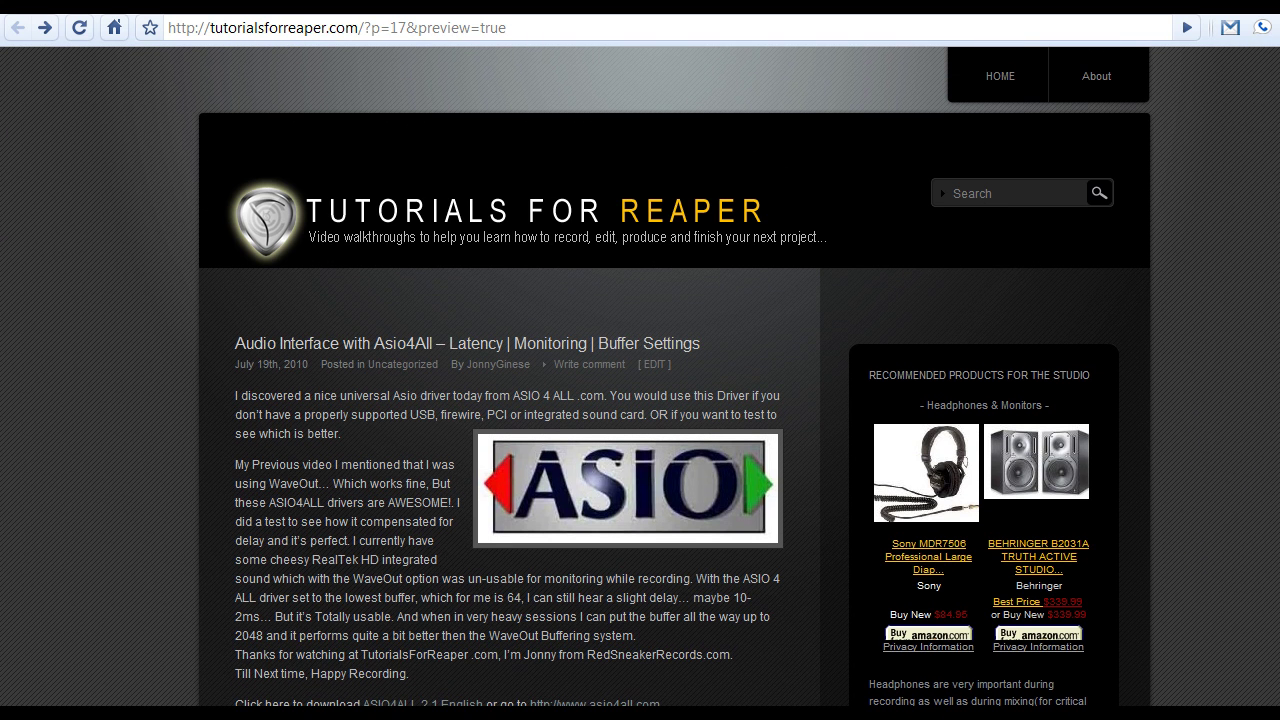
{"action": "scroll", "coordinate": [640, 376], "scroll_direction": "down", "scroll_amount": 1}
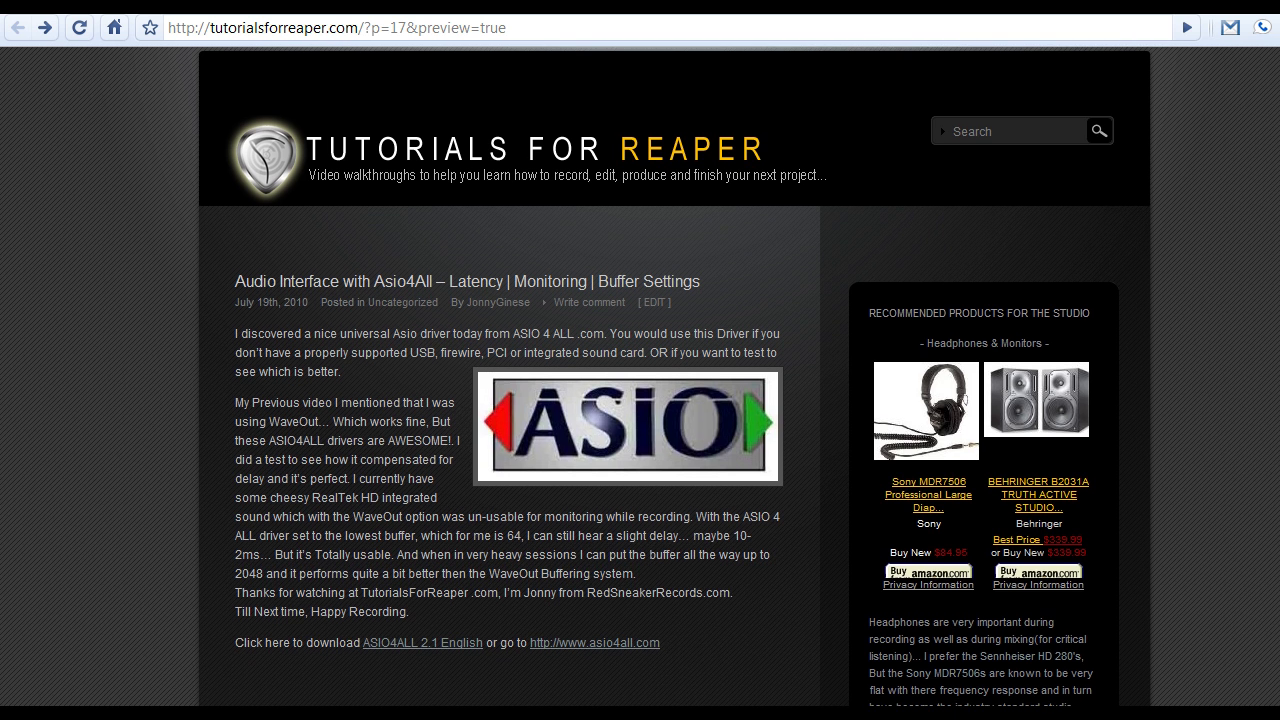
{"action": "scroll", "coordinate": [640, 376], "scroll_direction": "up", "scroll_amount": 1}
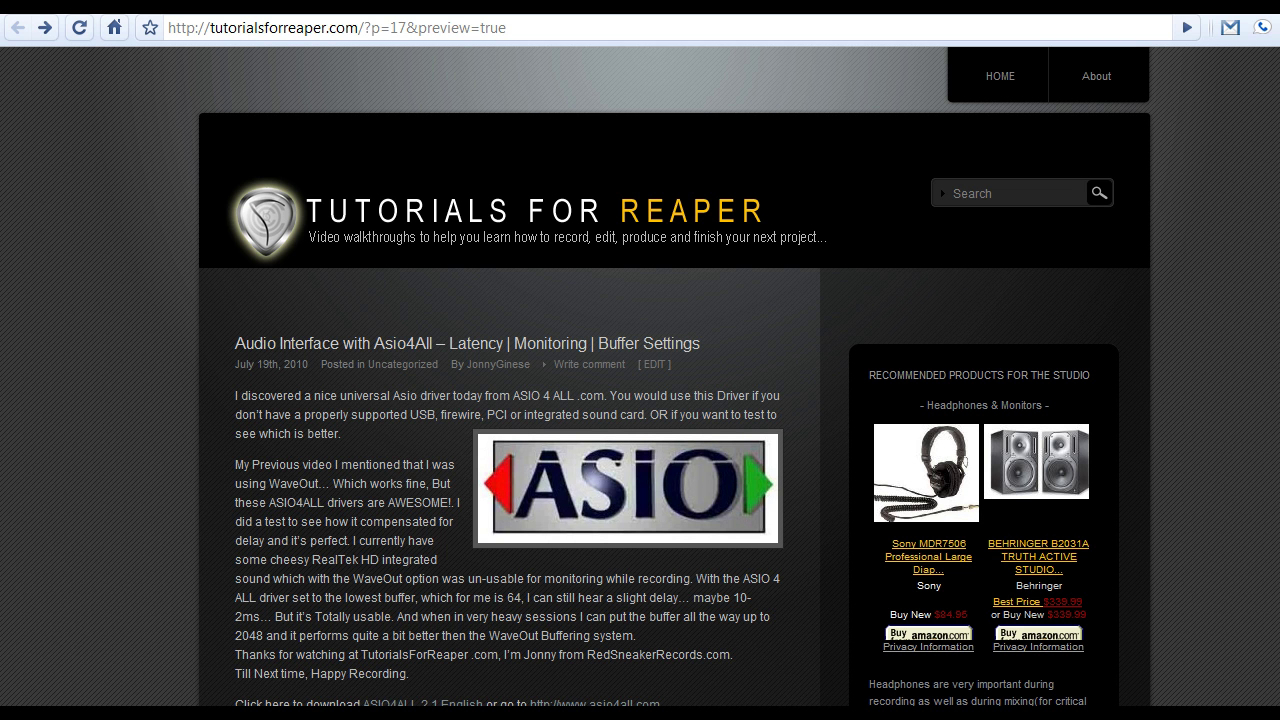
{"action": "scroll", "coordinate": [640, 400], "scroll_direction": "down", "scroll_amount": 2}
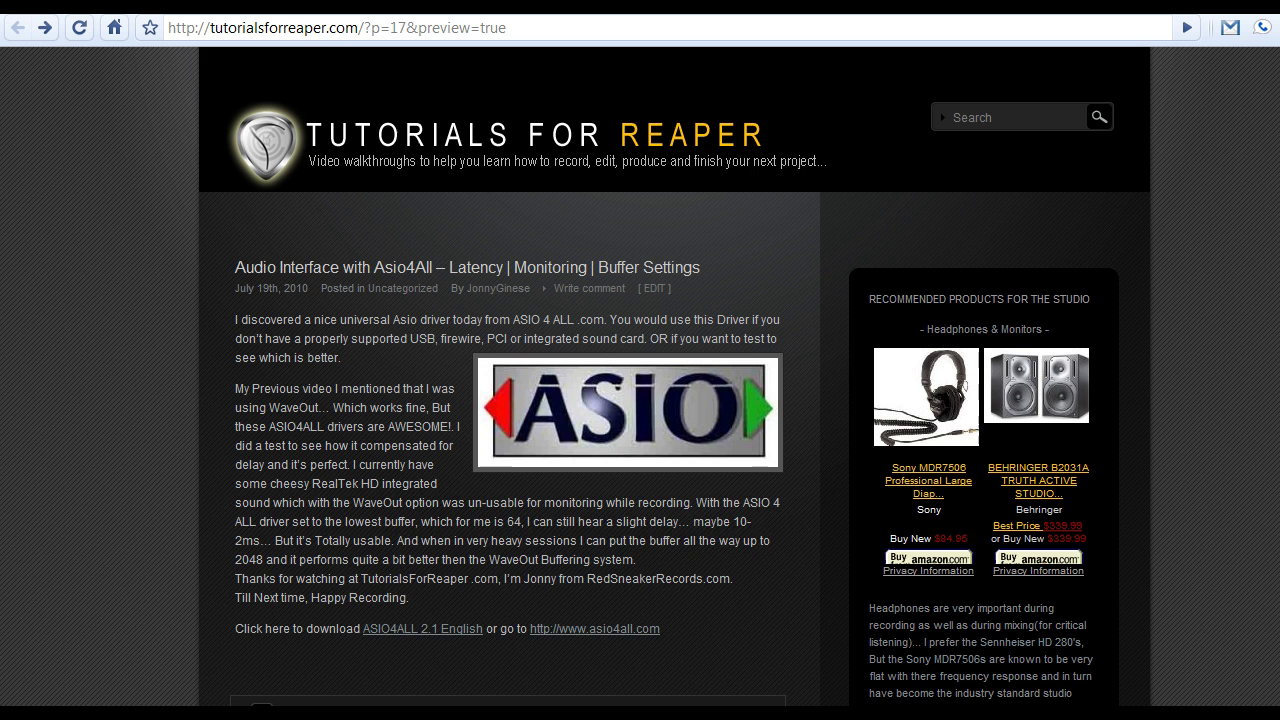
{"action": "scroll", "coordinate": [640, 400], "scroll_direction": "down", "scroll_amount": 1}
{"action": "scroll", "coordinate": [640, 400], "scroll_direction": "down", "scroll_amount": 1}
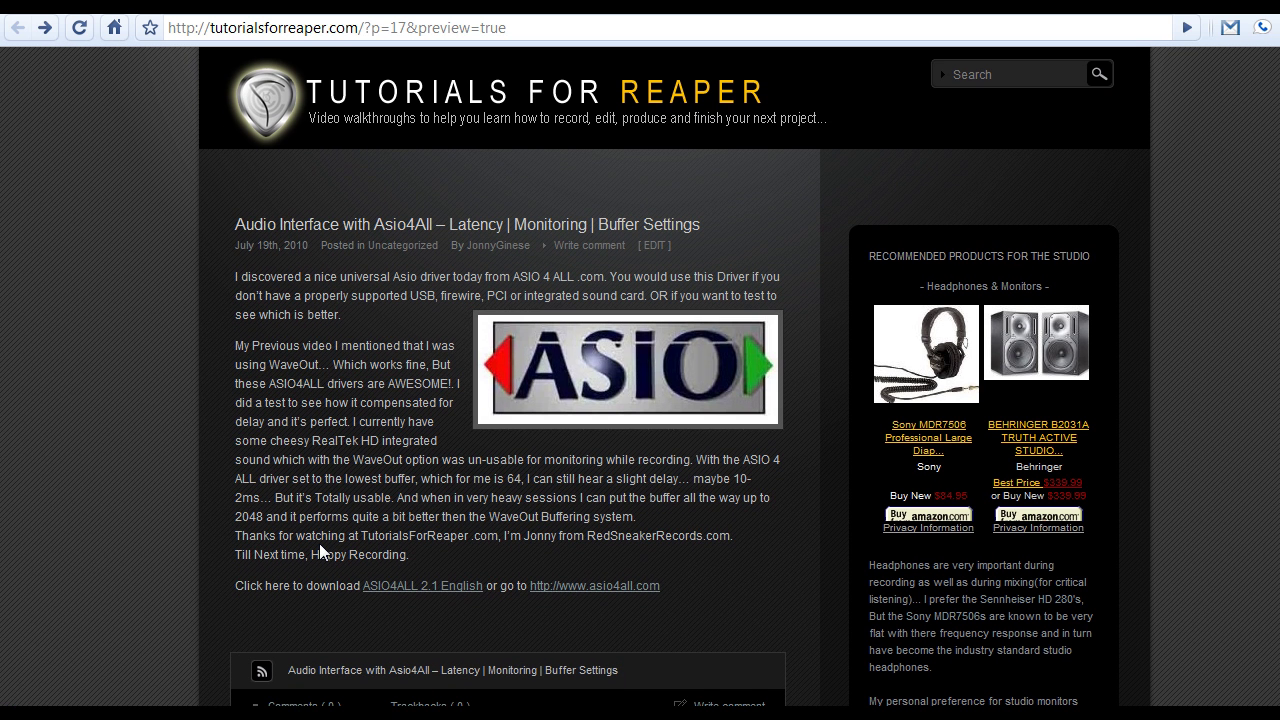
{"action": "left_click", "coordinate": [410, 592]}
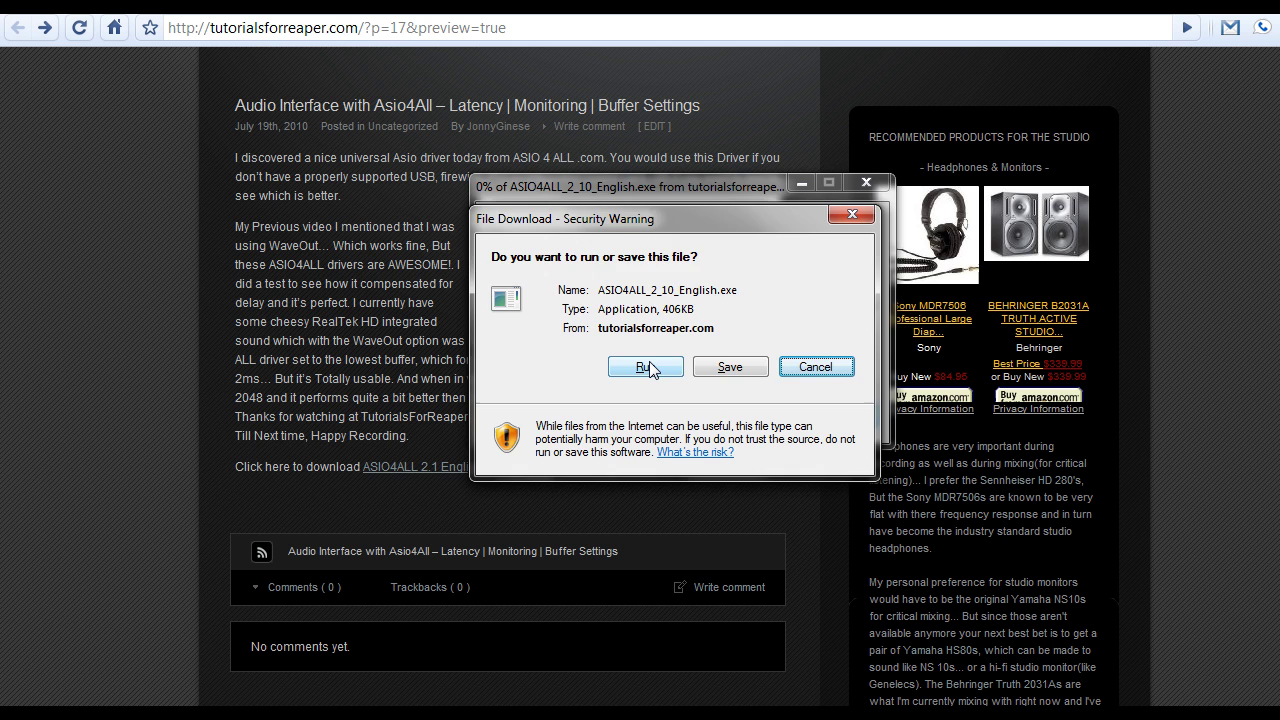
{"action": "left_click", "coordinate": [648, 368]}
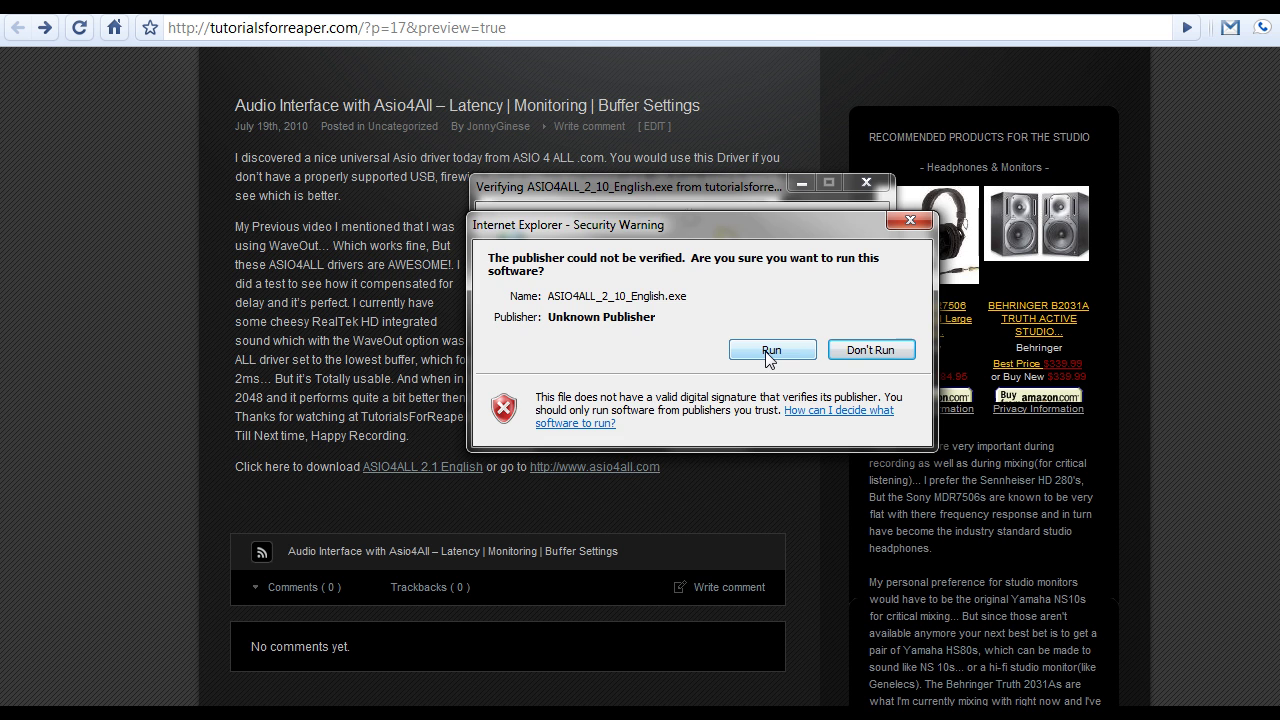
{"action": "left_click", "coordinate": [771, 350]}
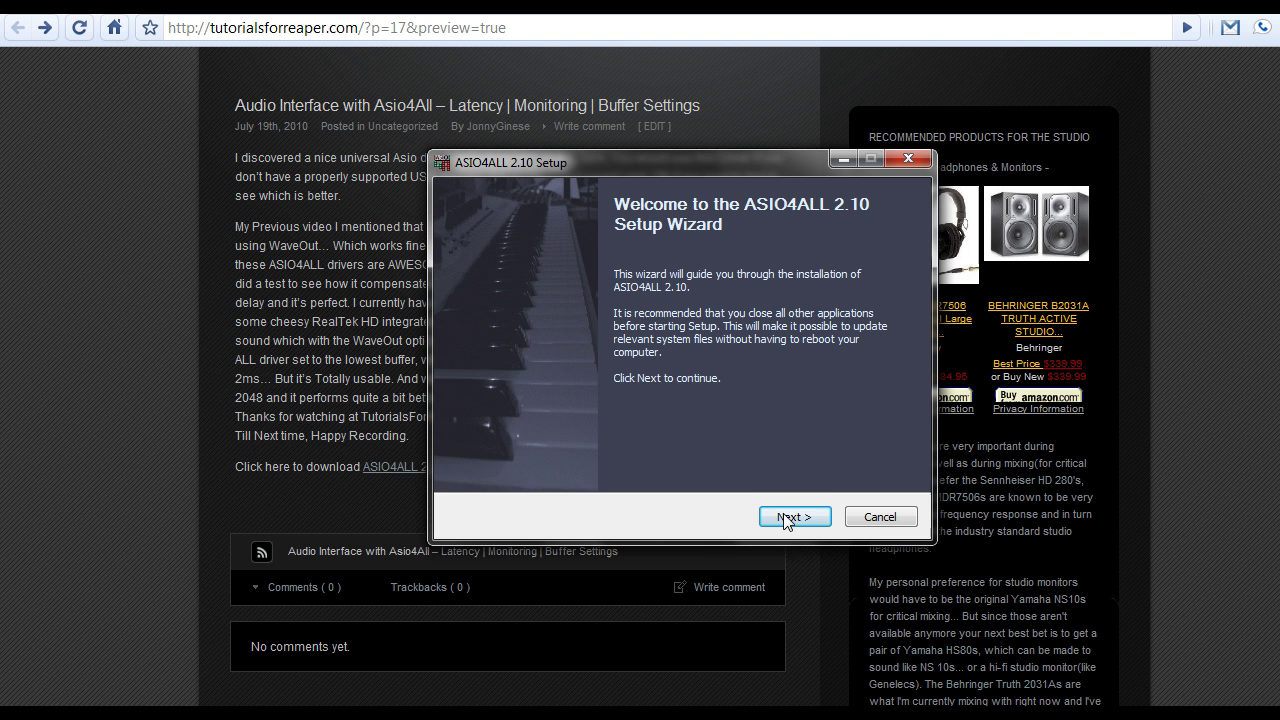
Accept the ASIO4ALL 2.10 license agreement and continue to the component selection
{"action": "left_click", "coordinate": [781, 519]}
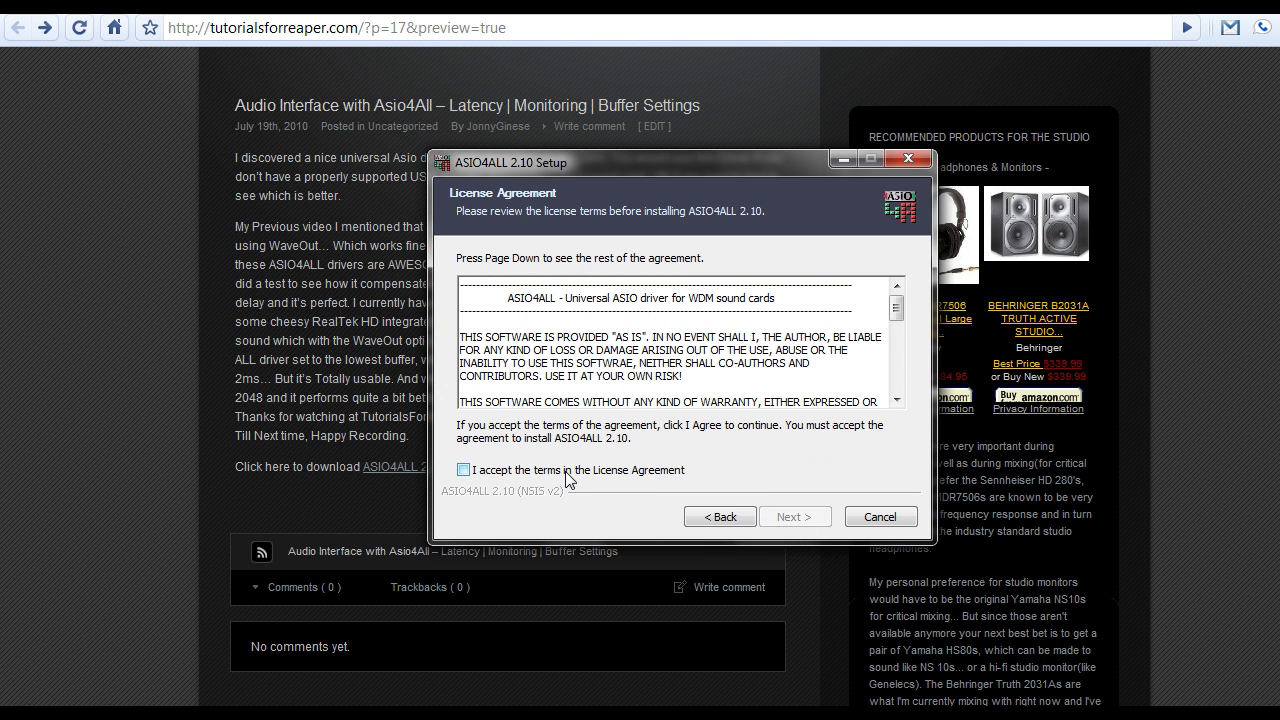
{"action": "left_click", "coordinate": [567, 478]}
{"action": "left_click_drag", "start_coordinate": [899, 320], "coordinate": [898, 393]}
{"action": "left_click", "coordinate": [804, 515]}
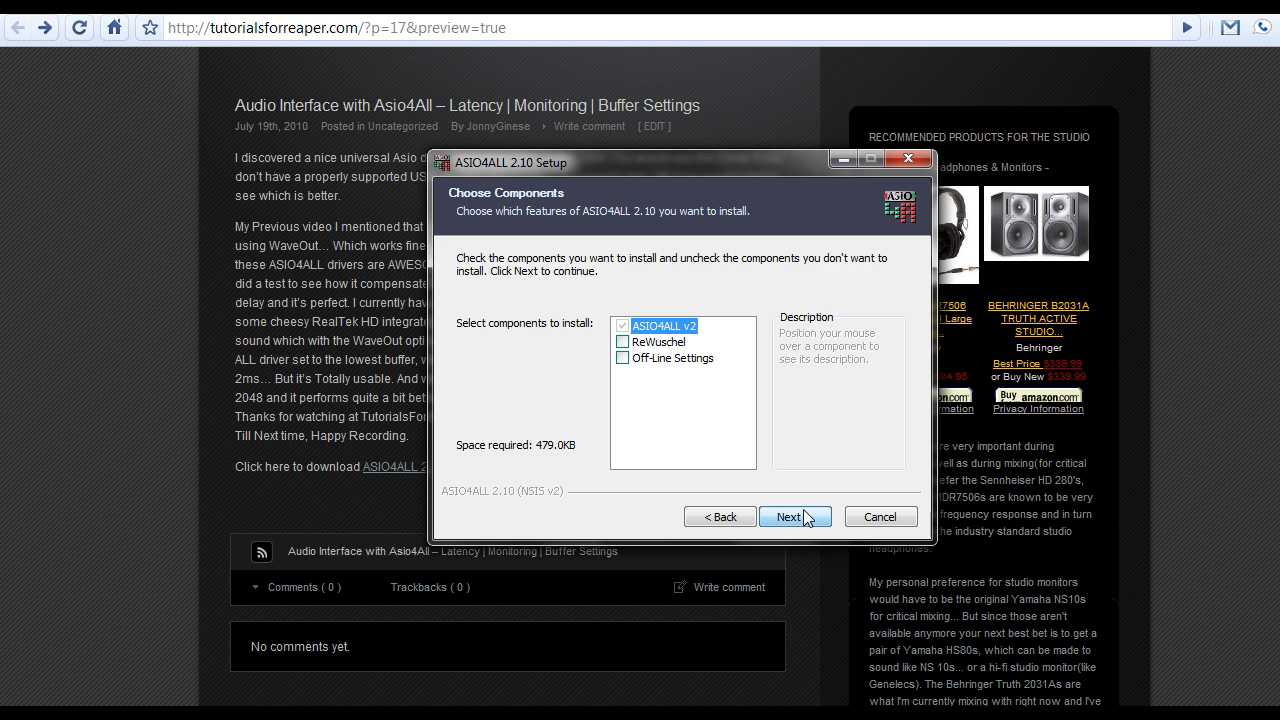
Install only the ASIO4ALL v2 component into C:\Program Files\ASIO4ALL v2 and finish the wizard
{"action": "left_click", "coordinate": [660, 343]}
{"action": "left_click", "coordinate": [656, 358]}
{"action": "left_click", "coordinate": [655, 343]}
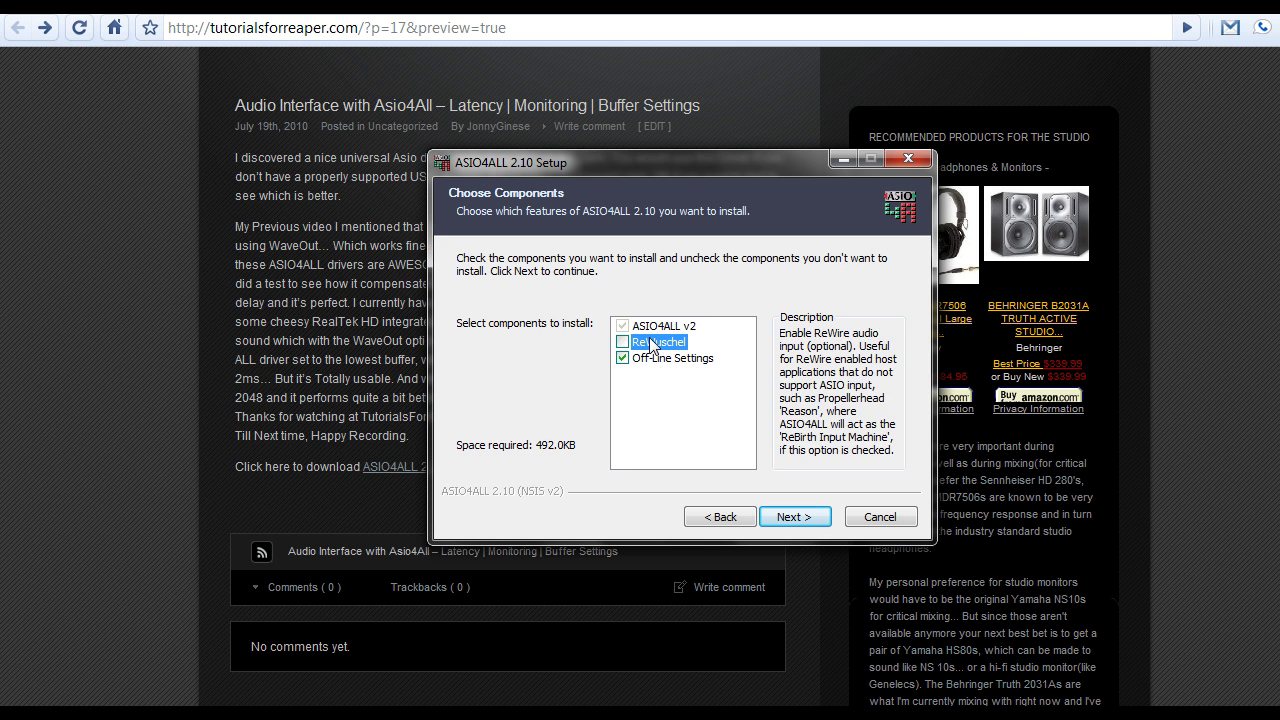
{"action": "left_click", "coordinate": [640, 360]}
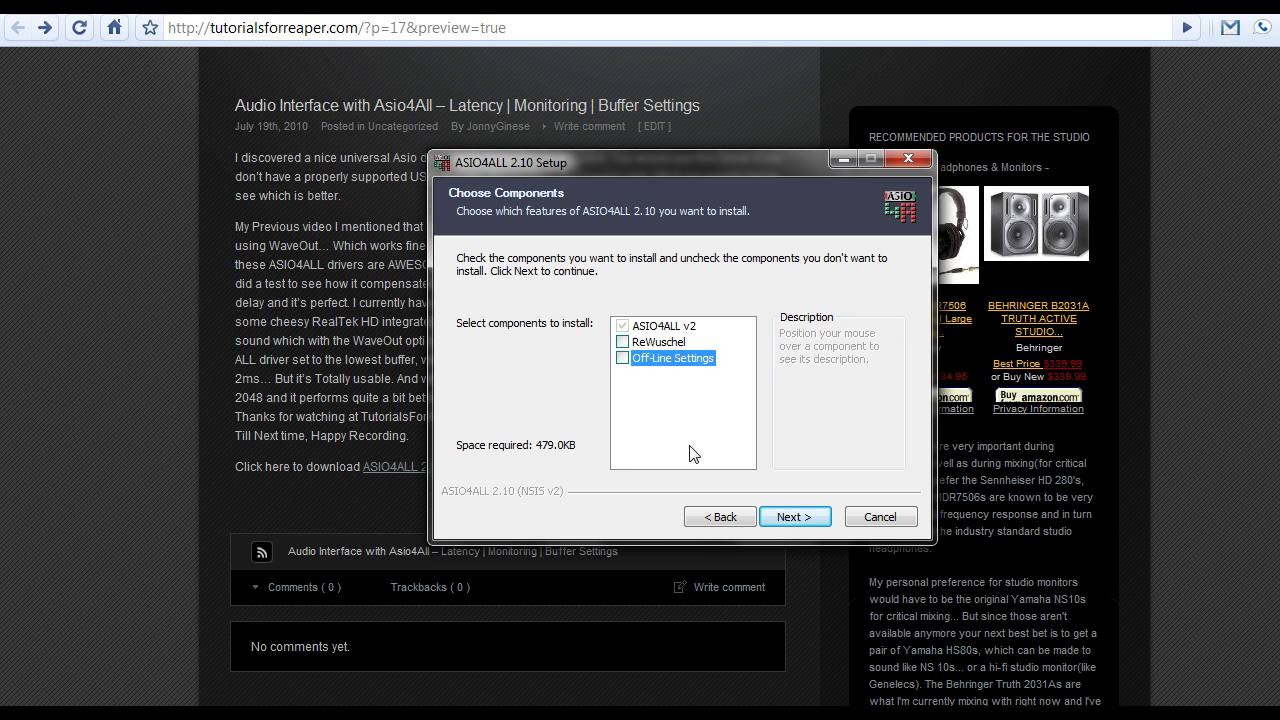
{"action": "left_click", "coordinate": [799, 517]}
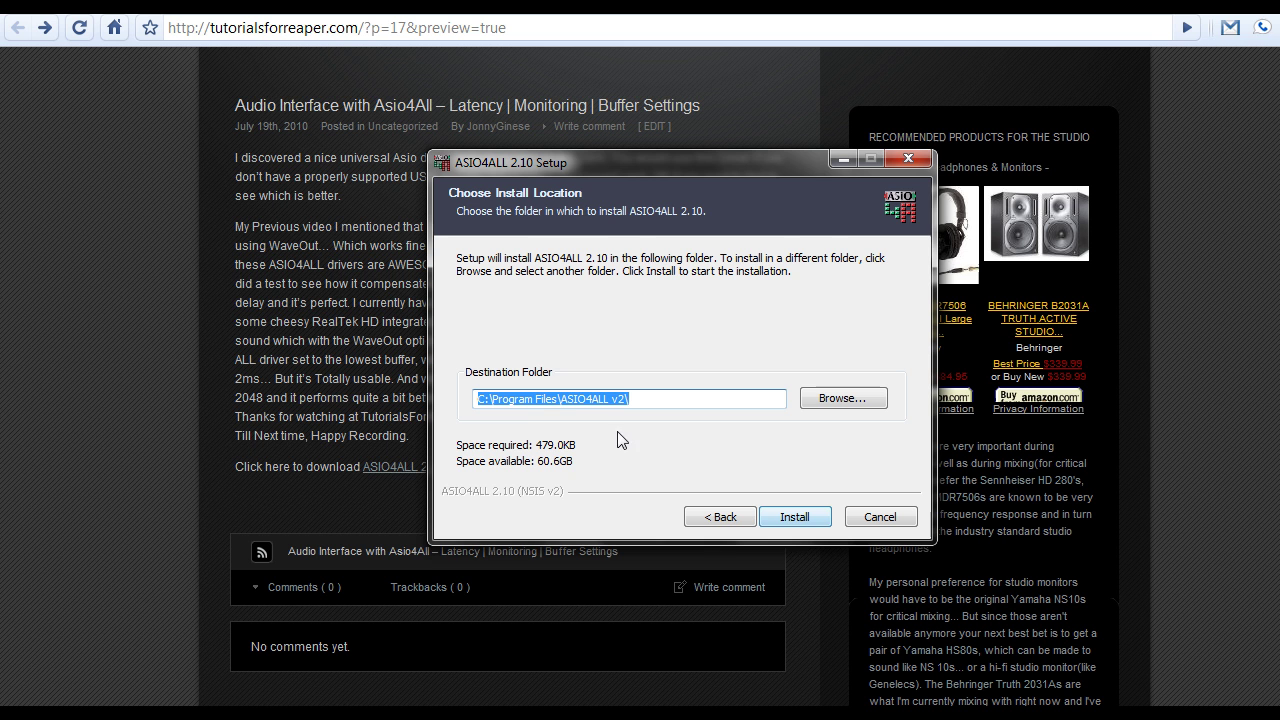
{"action": "left_click", "coordinate": [790, 519]}
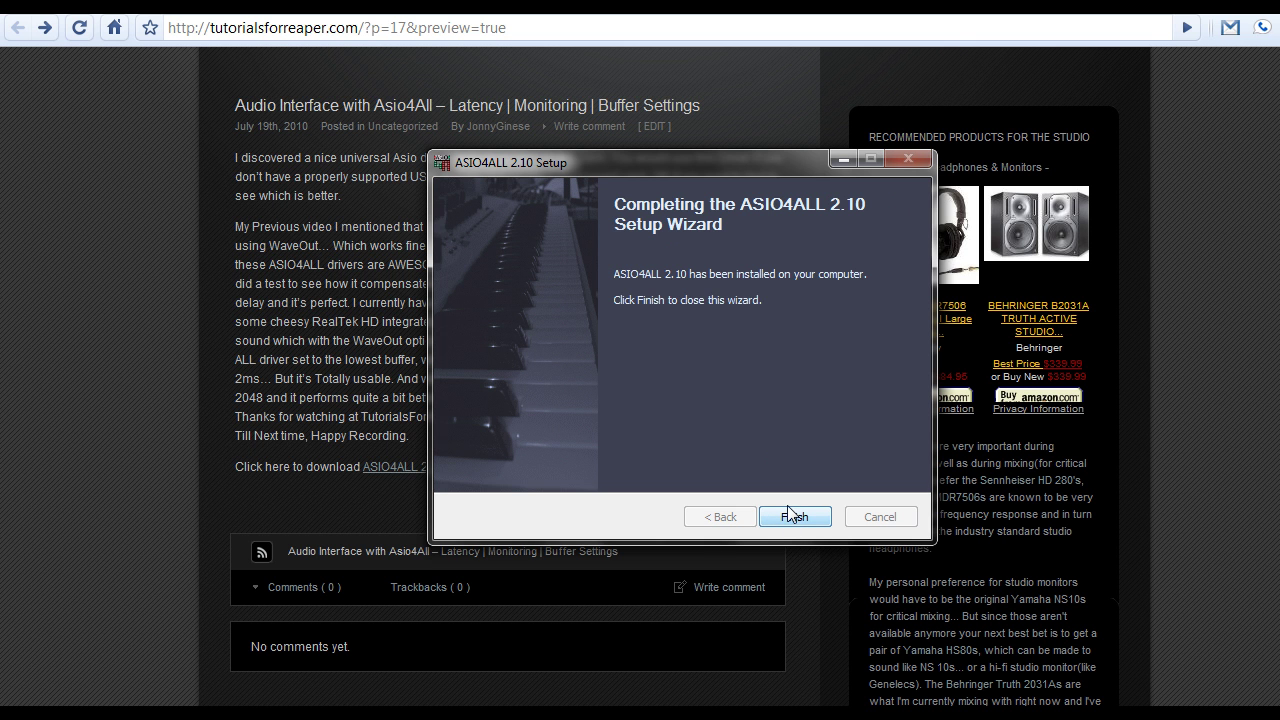
{"action": "left_click", "coordinate": [792, 515]}
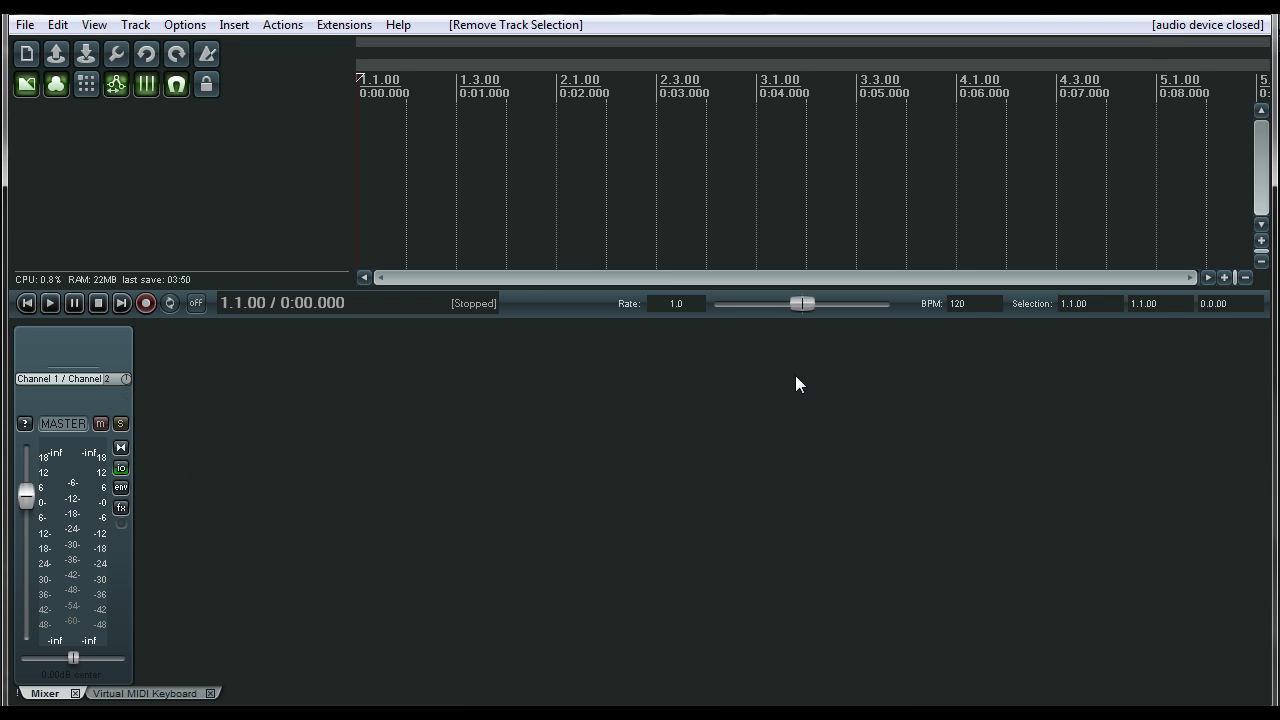
Switch REAPER's audio system to WaveOut, showing 48000 Hz samplerate with 64 x 64 buffers
{"action": "left_click", "coordinate": [1160, 25]}
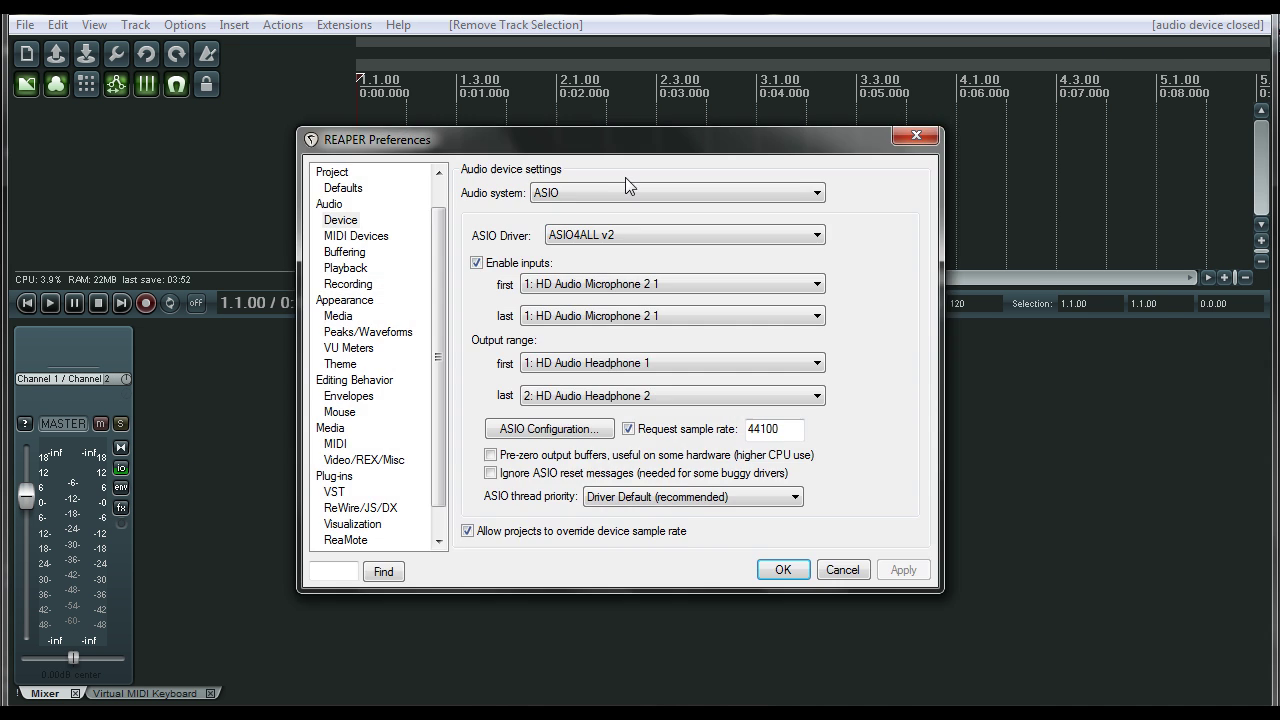
{"action": "left_click_drag", "start_coordinate": [578, 158], "coordinate": [592, 122]}
{"action": "left_click", "coordinate": [603, 162]}
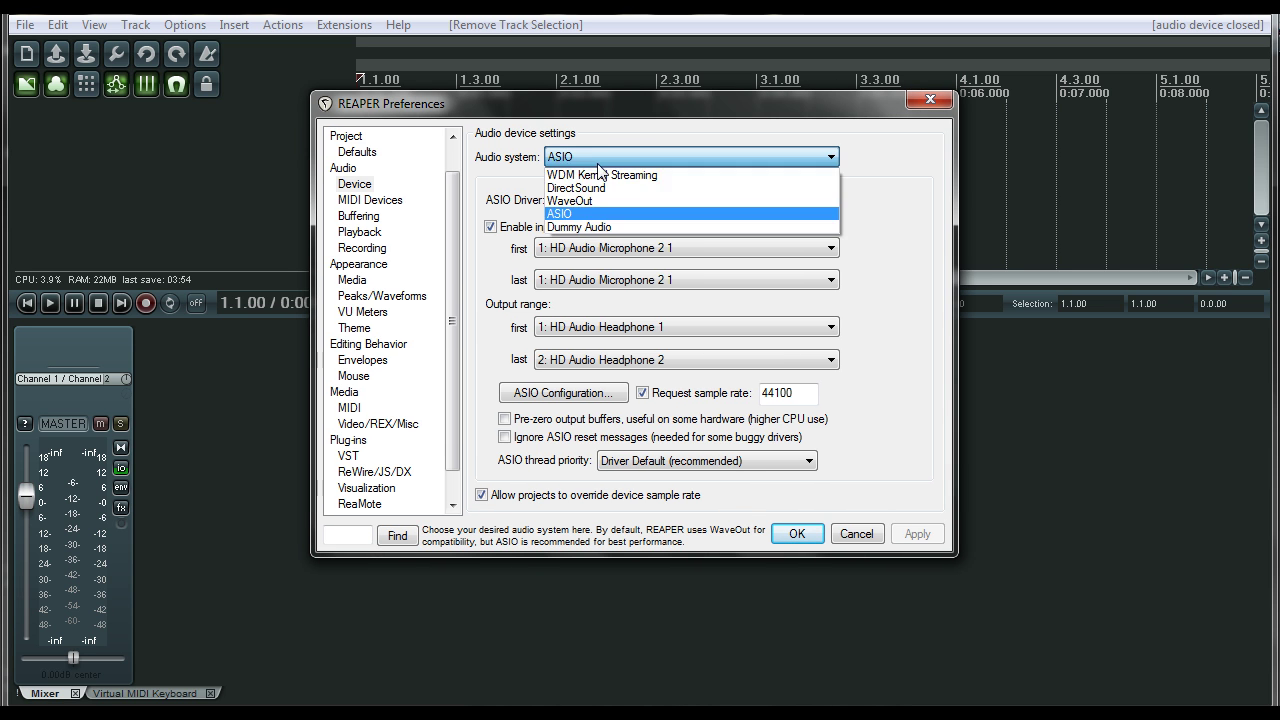
{"action": "left_click", "coordinate": [580, 201]}
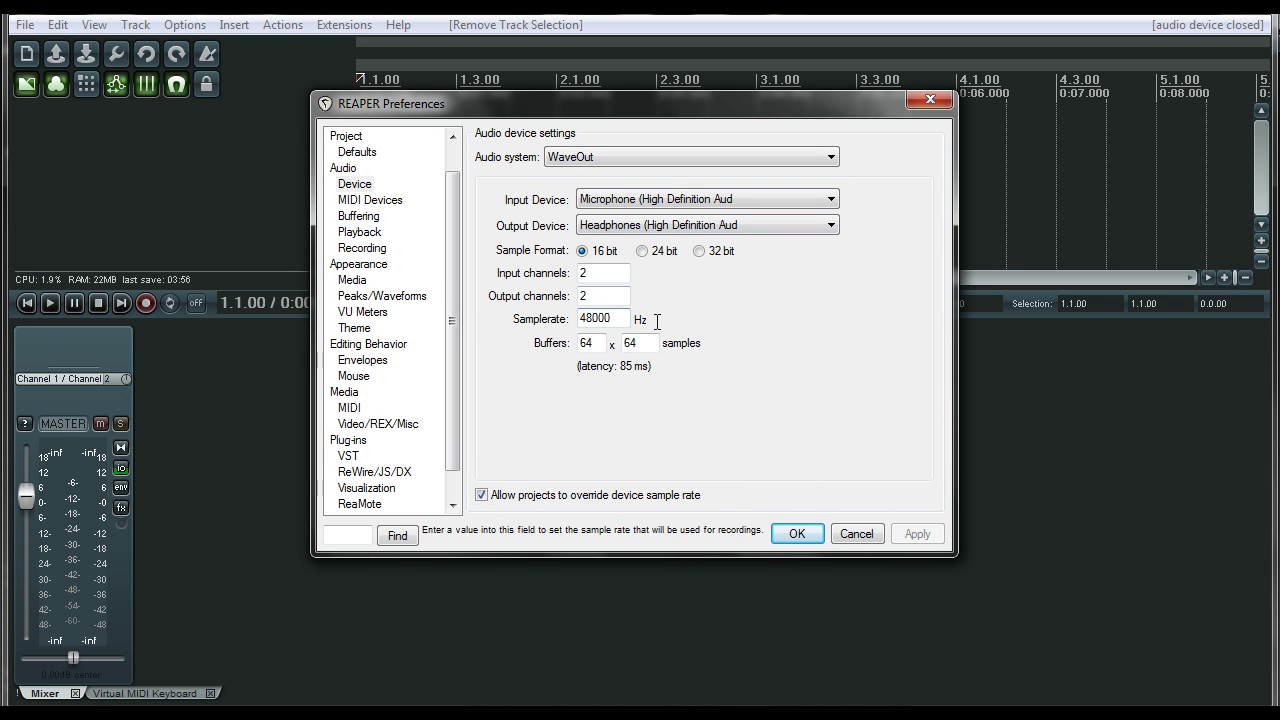
{"action": "left_click_drag", "start_coordinate": [640, 112], "coordinate": [643, 174]}
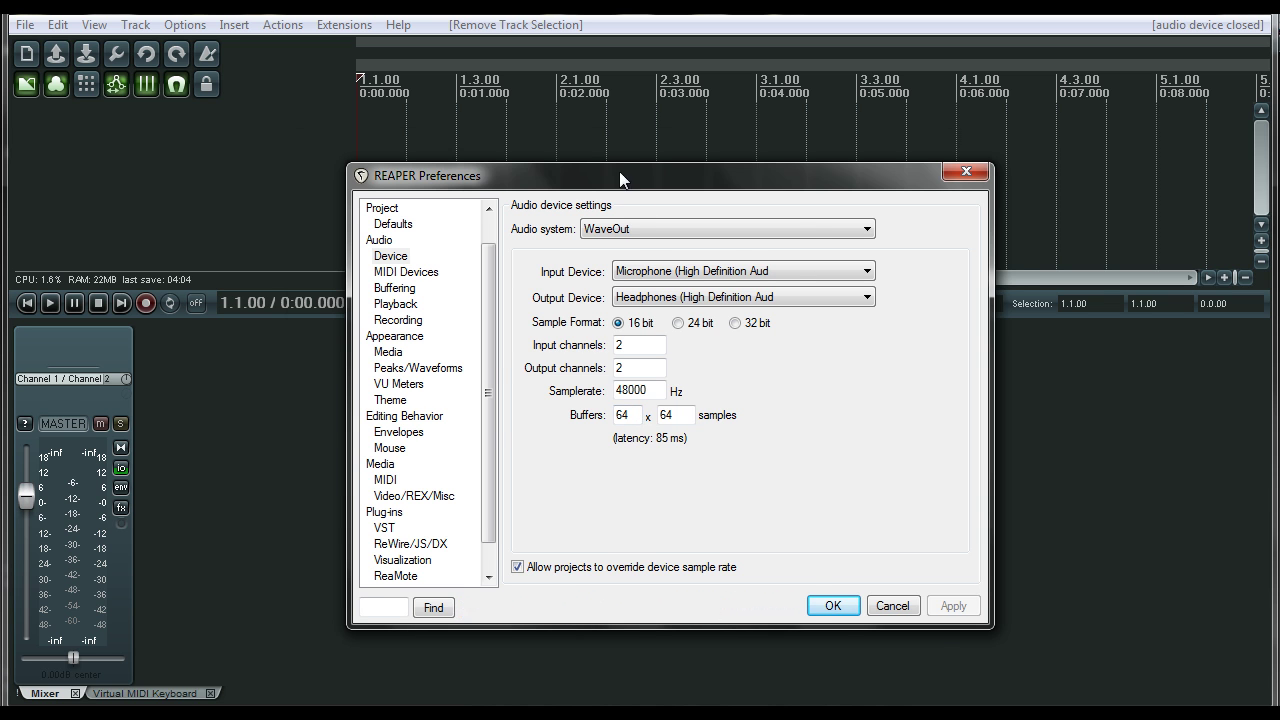
{"action": "left_click_drag", "start_coordinate": [619, 174], "coordinate": [589, 155]}
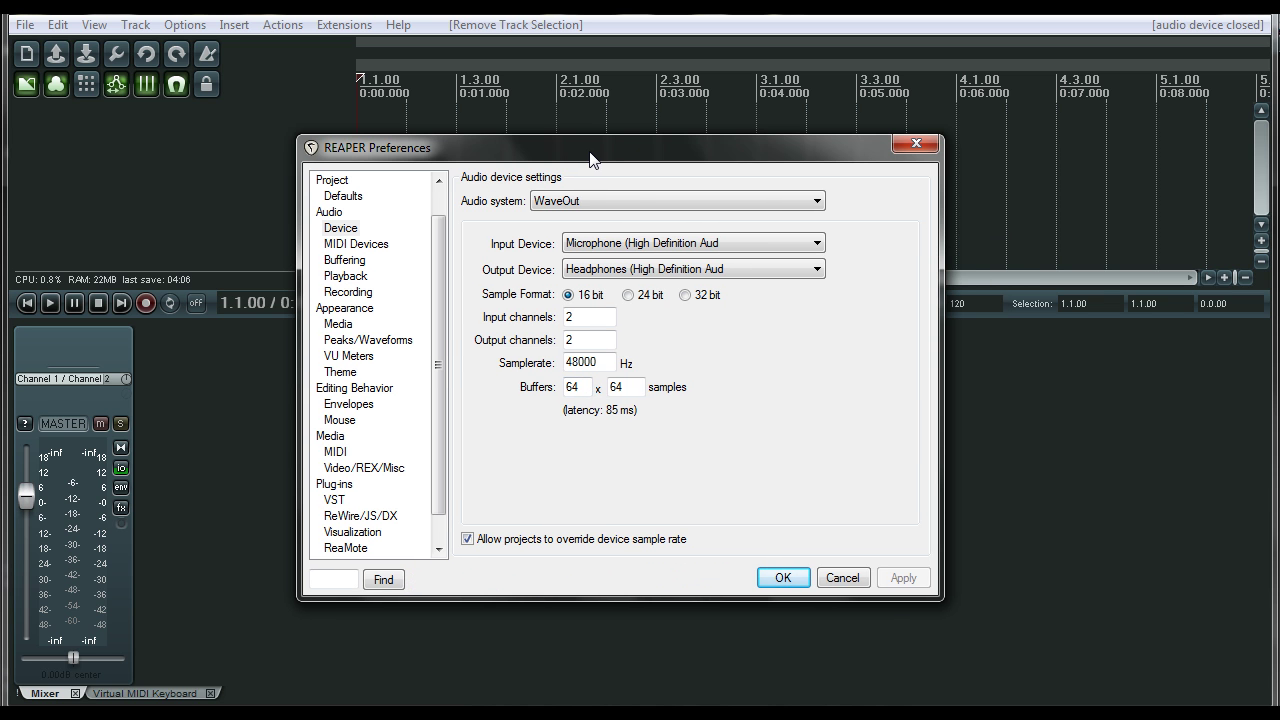
Switch the audio system back to ASIO, keeping outputs HD Audio Headphone 1 to Headphone 2
{"action": "left_click", "coordinate": [591, 203]}
{"action": "left_click", "coordinate": [560, 258]}
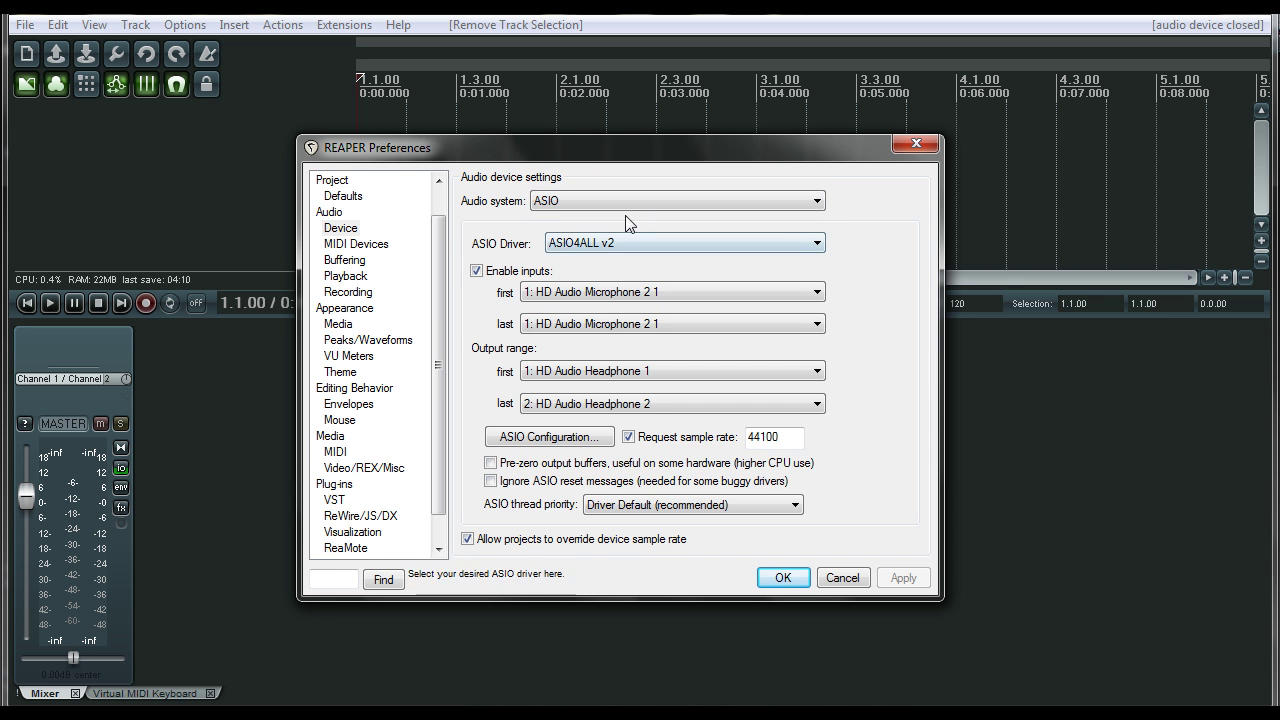
{"action": "left_click_drag", "start_coordinate": [673, 143], "coordinate": [739, 113]}
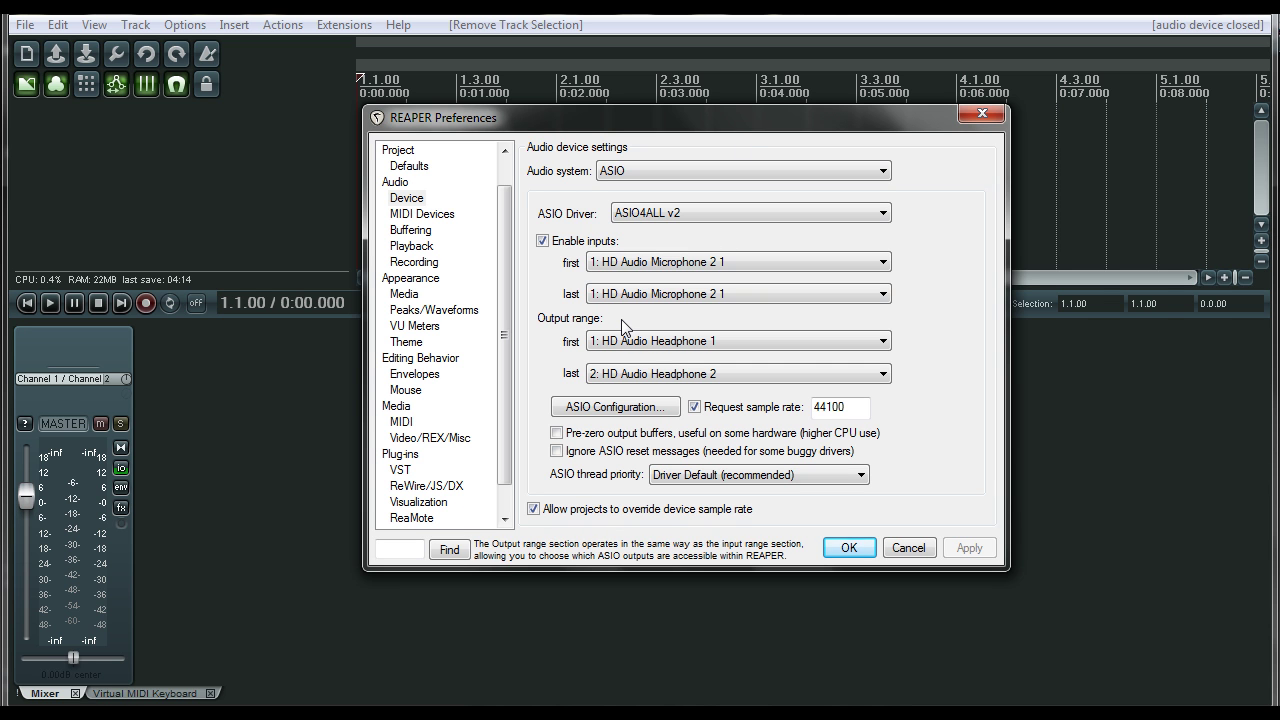
{"action": "left_click", "coordinate": [640, 262]}
{"action": "left_click", "coordinate": [640, 279]}
{"action": "left_click", "coordinate": [656, 341]}
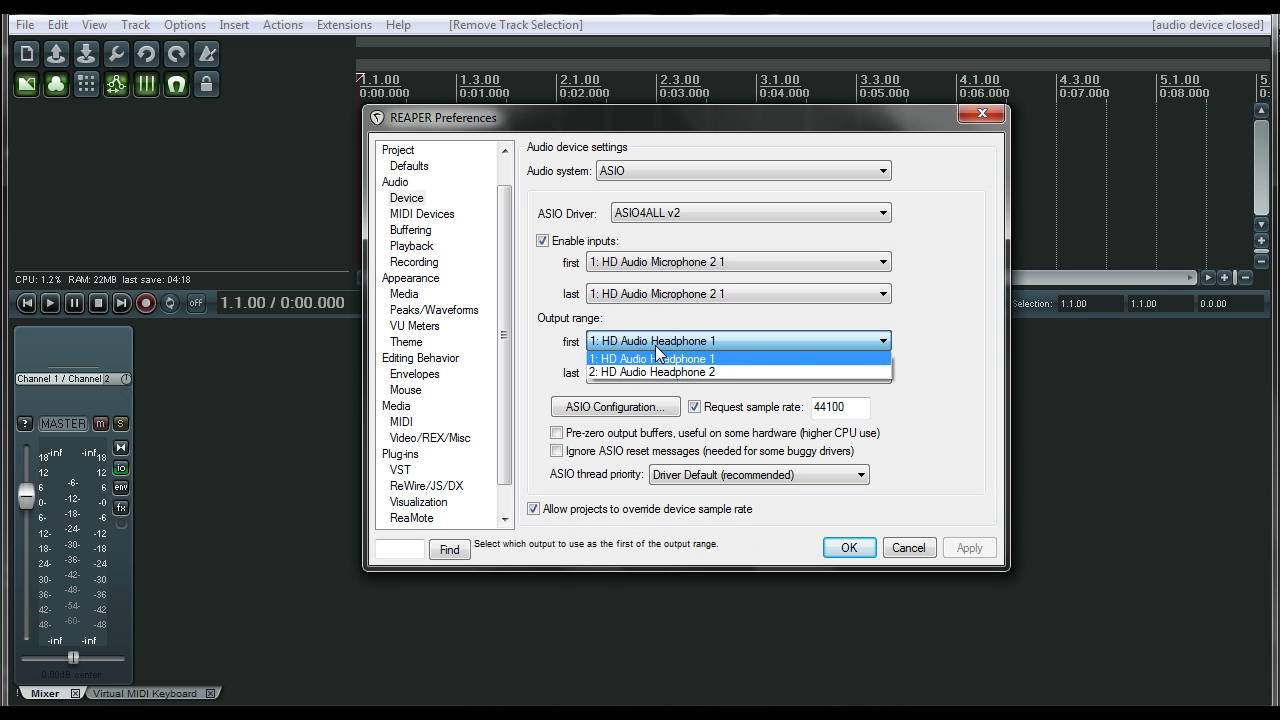
{"action": "left_click", "coordinate": [658, 357]}
{"action": "left_click", "coordinate": [660, 375]}
{"action": "left_click", "coordinate": [660, 378]}
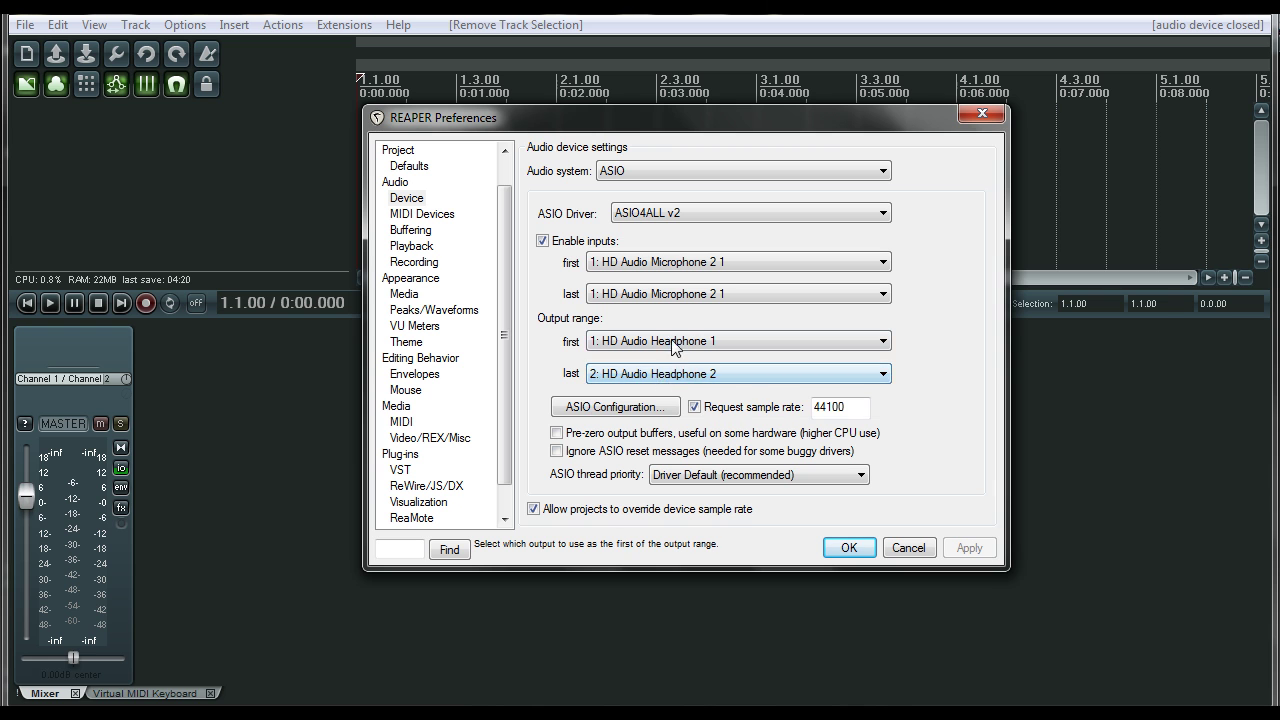
{"action": "left_click", "coordinate": [660, 341]}
{"action": "left_click", "coordinate": [667, 296]}
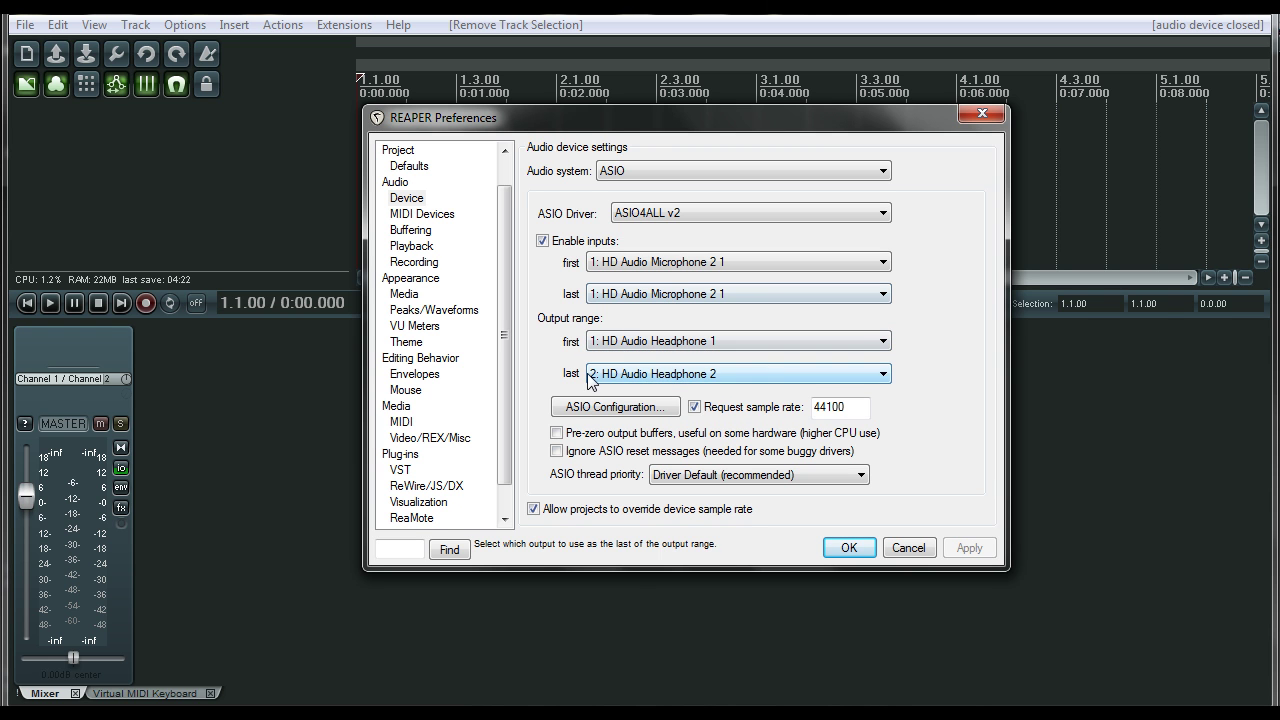
Keep ASIO4ALL v2 as the driver and set inputs from HD Audio Microphone 2 1 to 2 2
{"action": "left_click", "coordinate": [657, 215]}
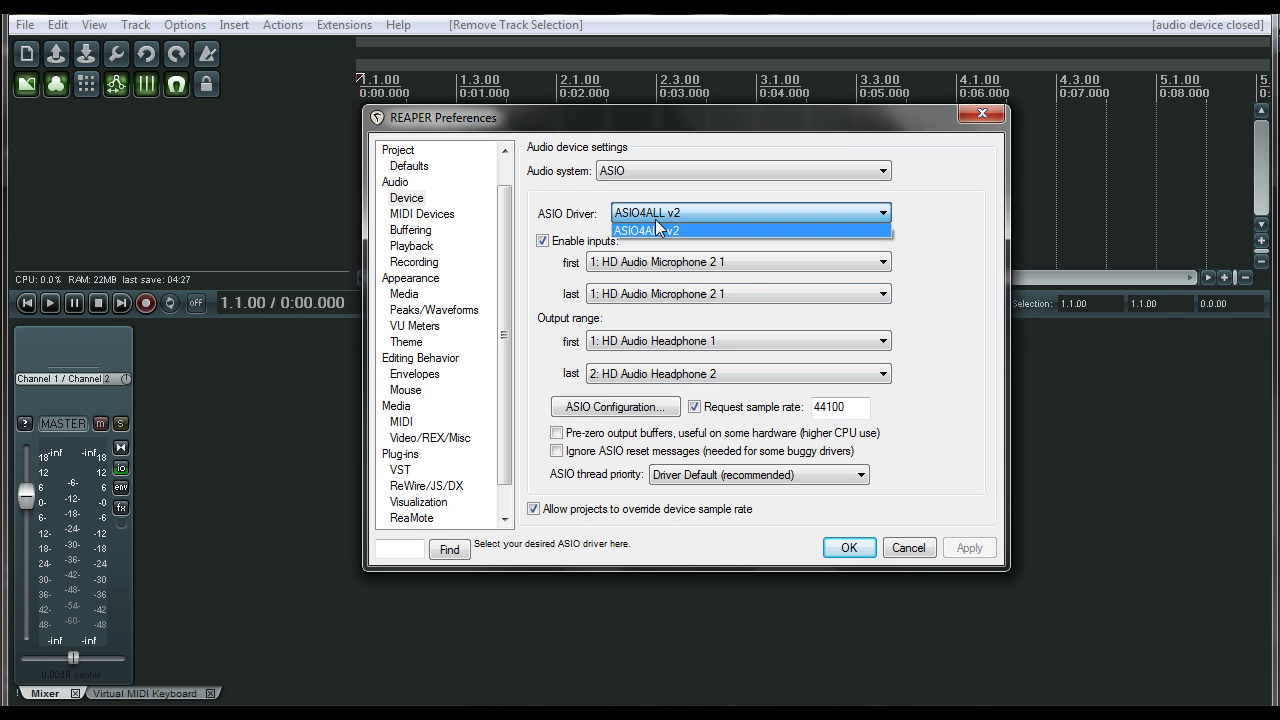
{"action": "left_click", "coordinate": [655, 231]}
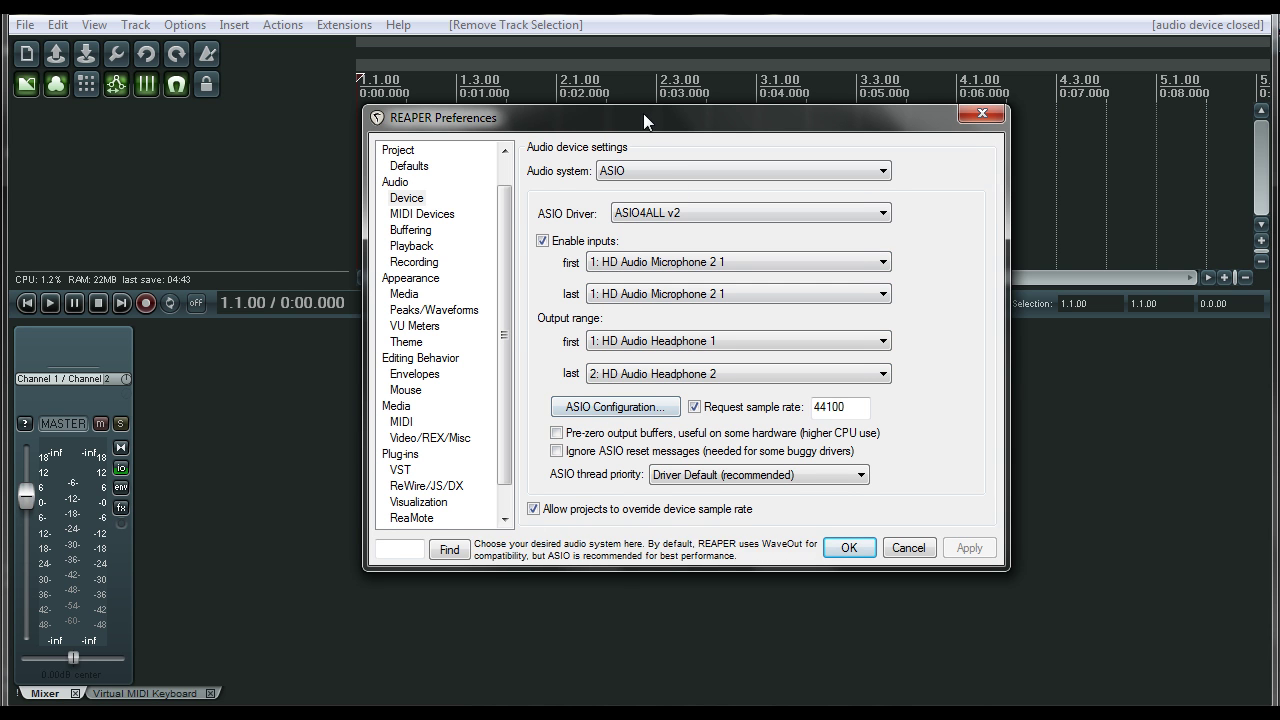
{"action": "left_click_drag", "start_coordinate": [630, 123], "coordinate": [584, 105]}
{"action": "left_click", "coordinate": [596, 245]}
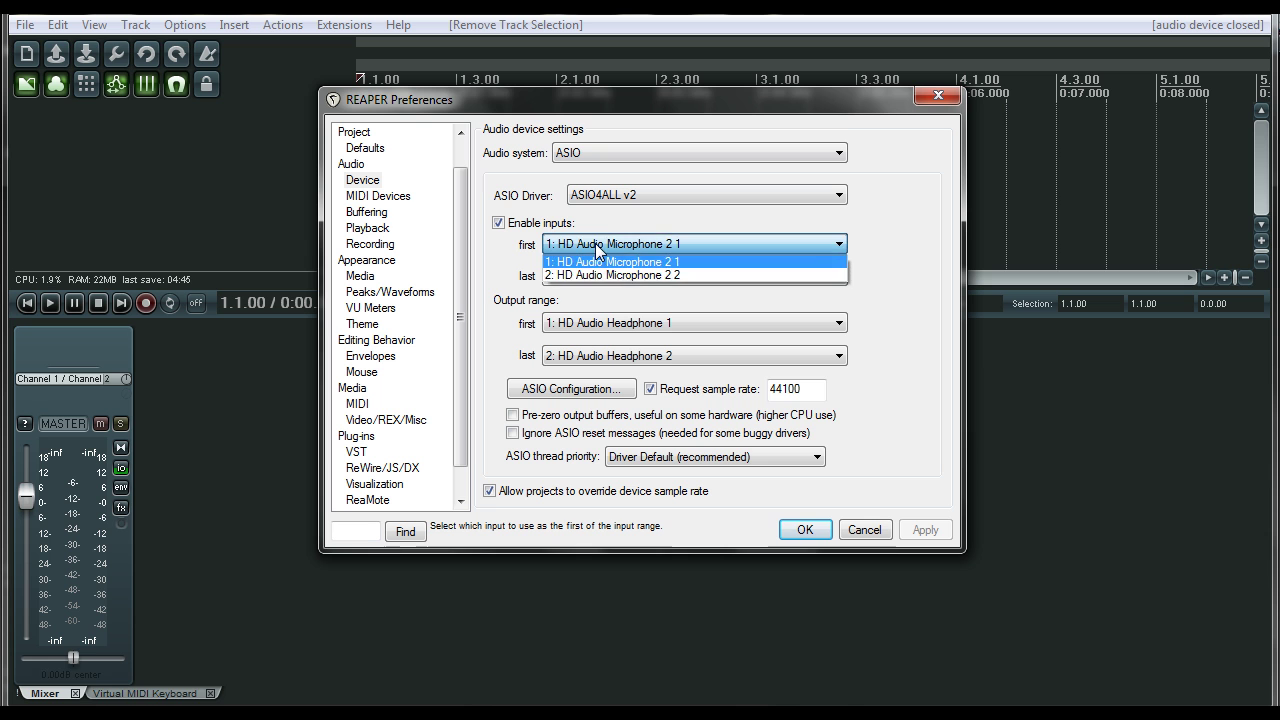
{"action": "left_click", "coordinate": [596, 246]}
{"action": "left_click", "coordinate": [600, 276]}
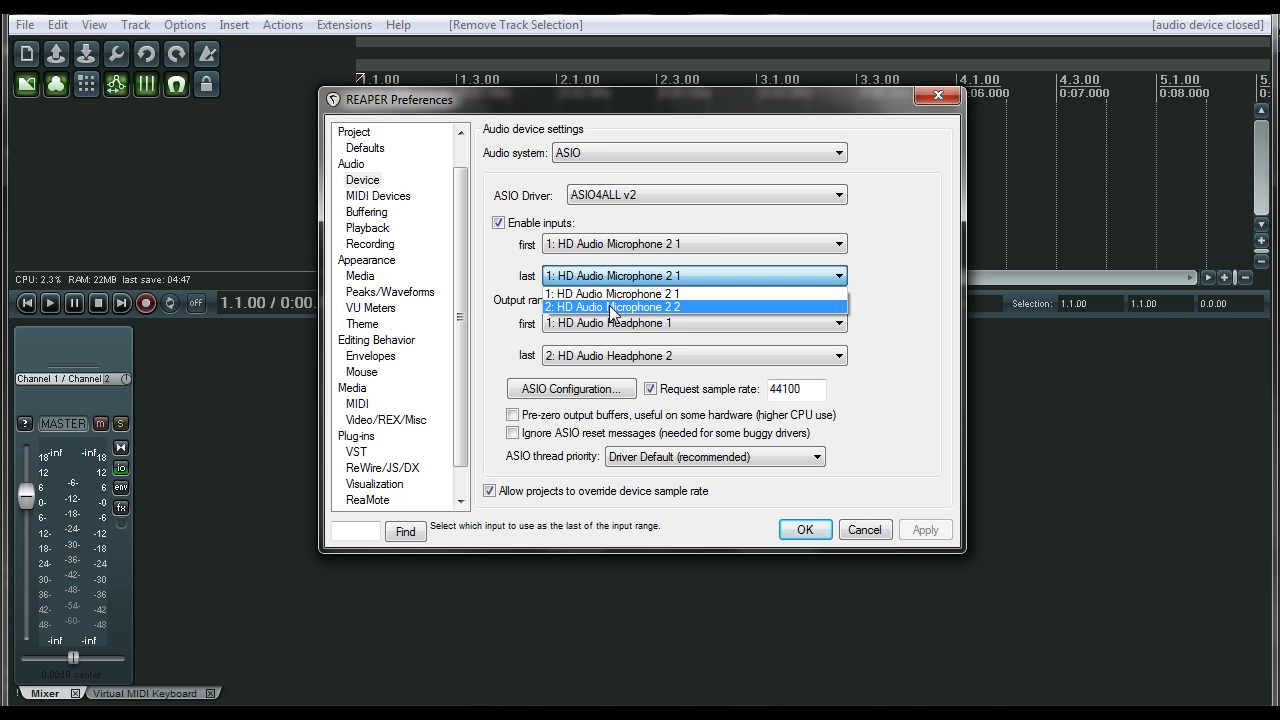
{"action": "left_click", "coordinate": [612, 307]}
Confirm HD Audio Headphone 1 as the first output and bring up the ASIO4ALL control panel
{"action": "left_click", "coordinate": [628, 326]}
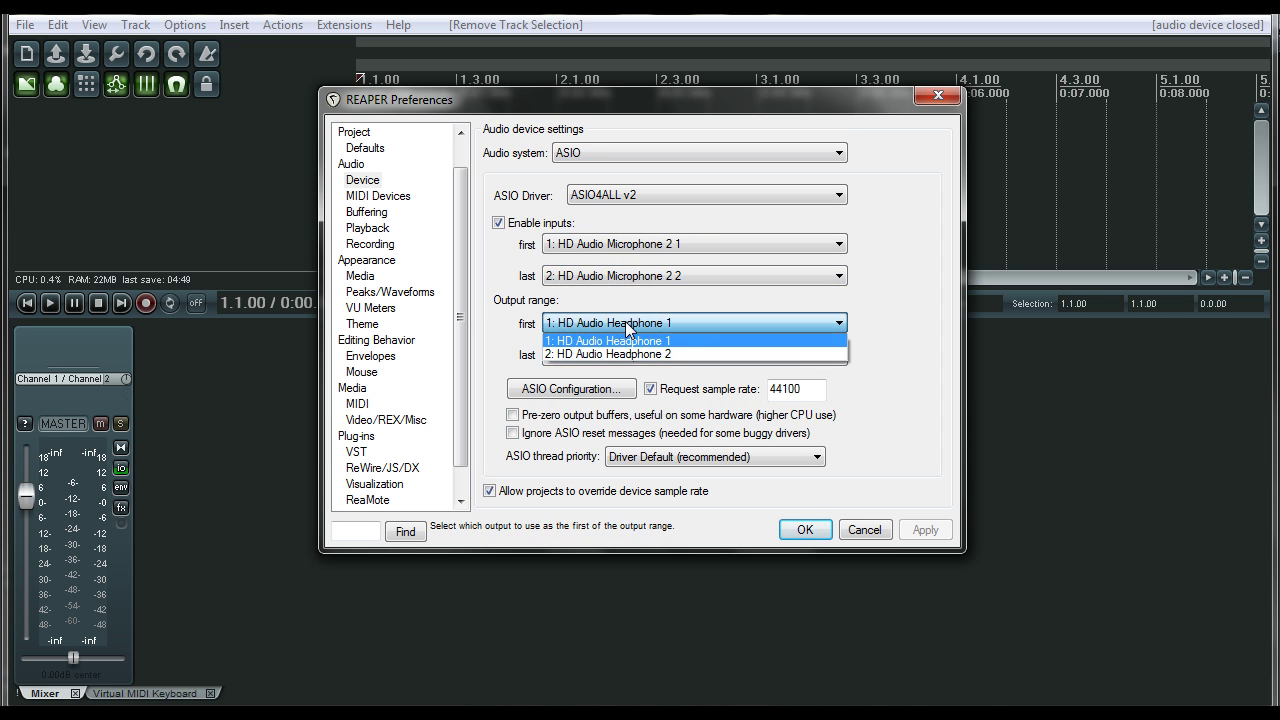
{"action": "left_click", "coordinate": [628, 340]}
{"action": "left_click", "coordinate": [577, 398]}
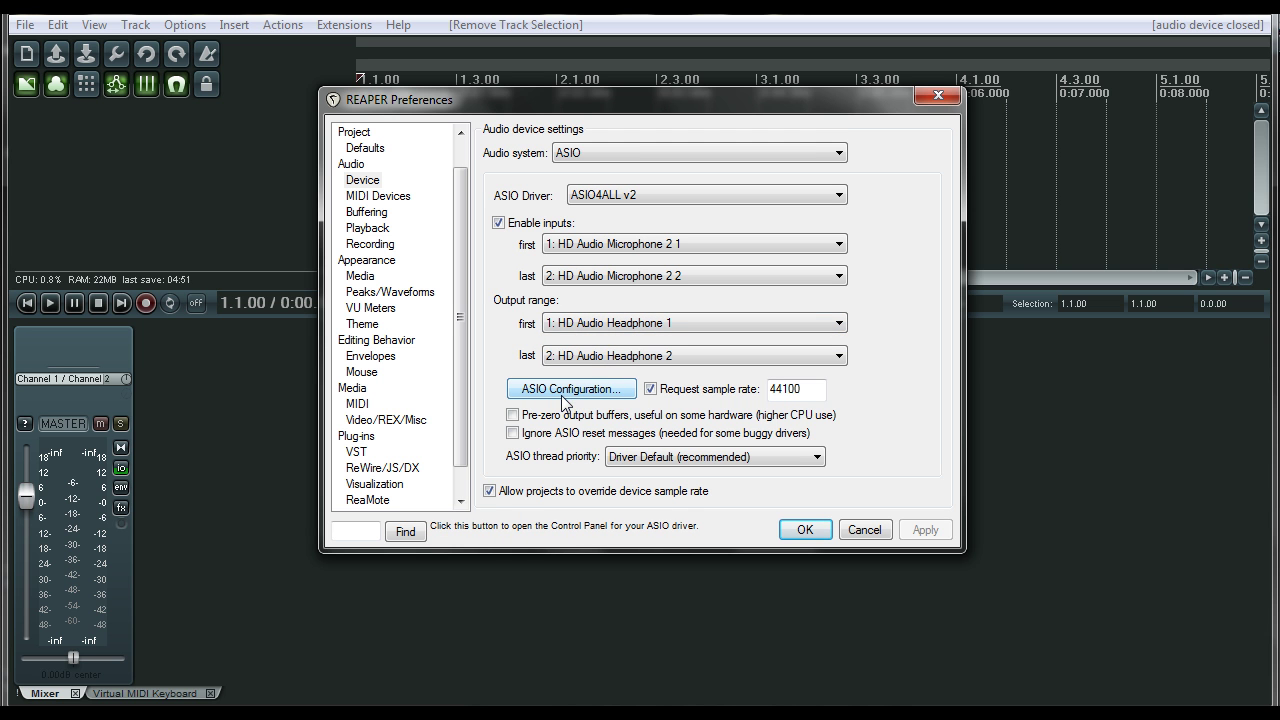
{"action": "left_click", "coordinate": [568, 398]}
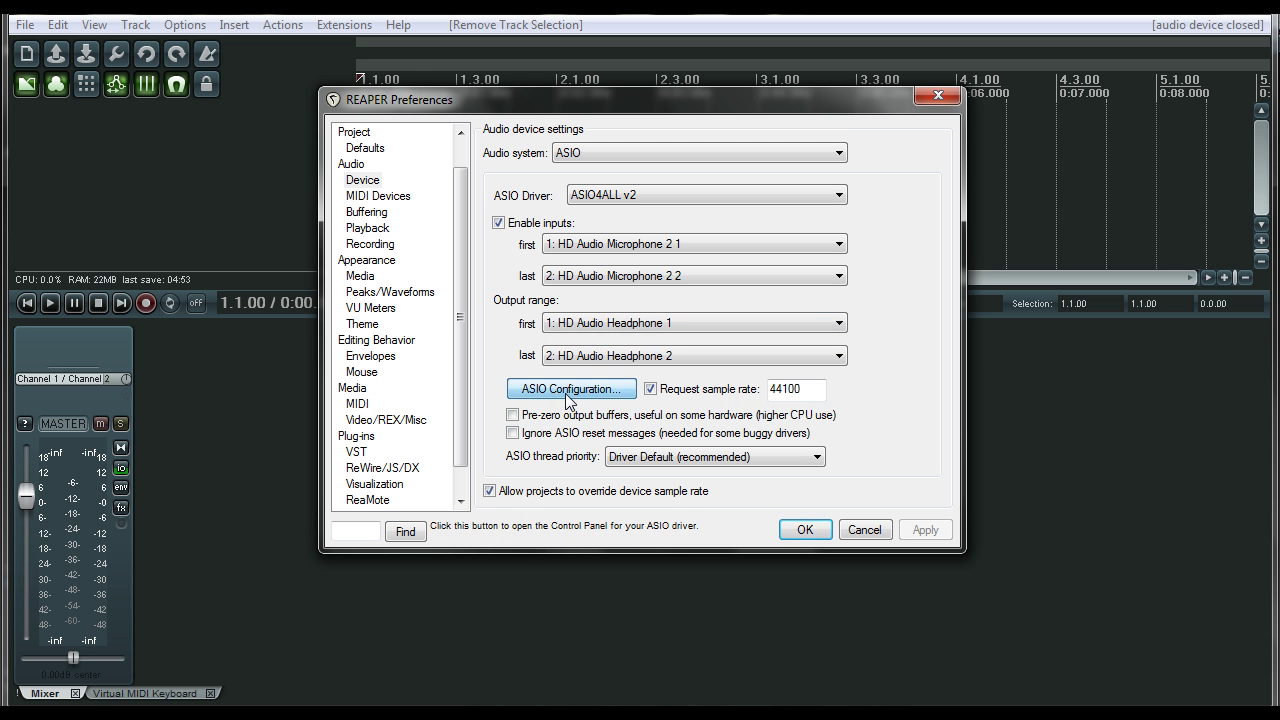
Reposition the ASIO4ALL panel, drop its buffer size from 2048 to 64 samples, and close it
{"action": "left_click_drag", "start_coordinate": [577, 232], "coordinate": [247, 379]}
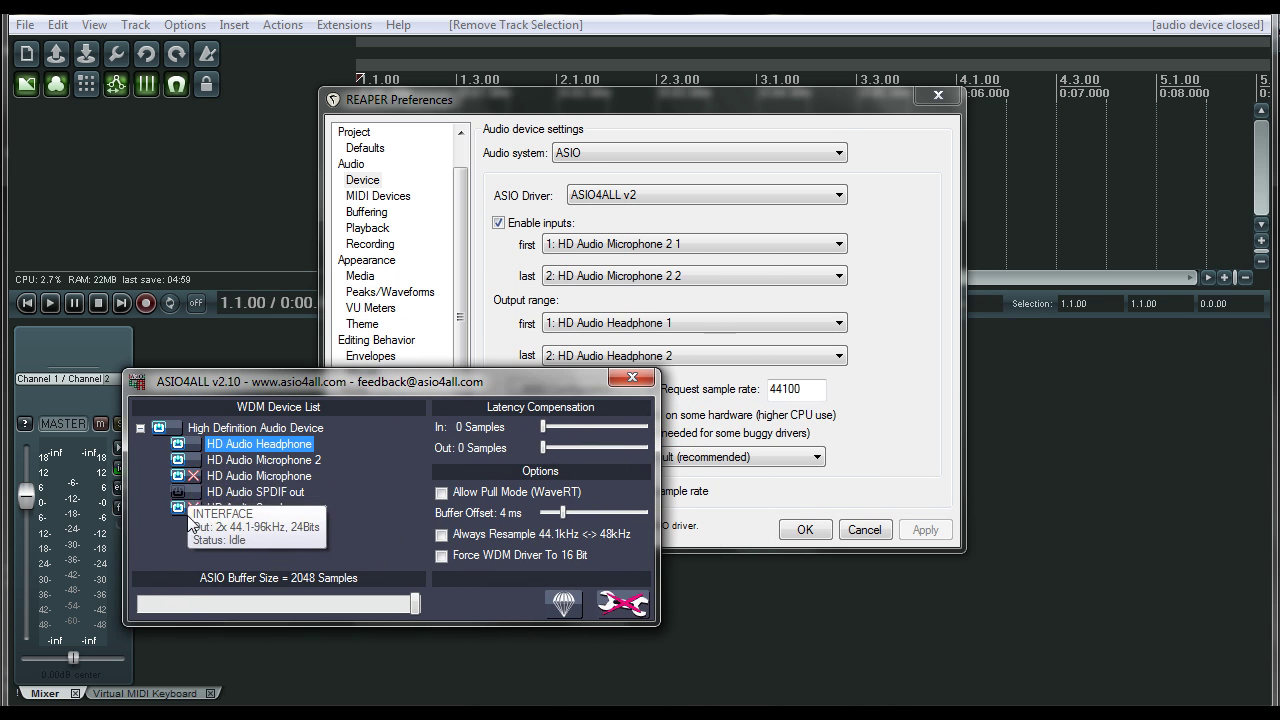
{"action": "left_click_drag", "start_coordinate": [215, 420], "coordinate": [457, 342]}
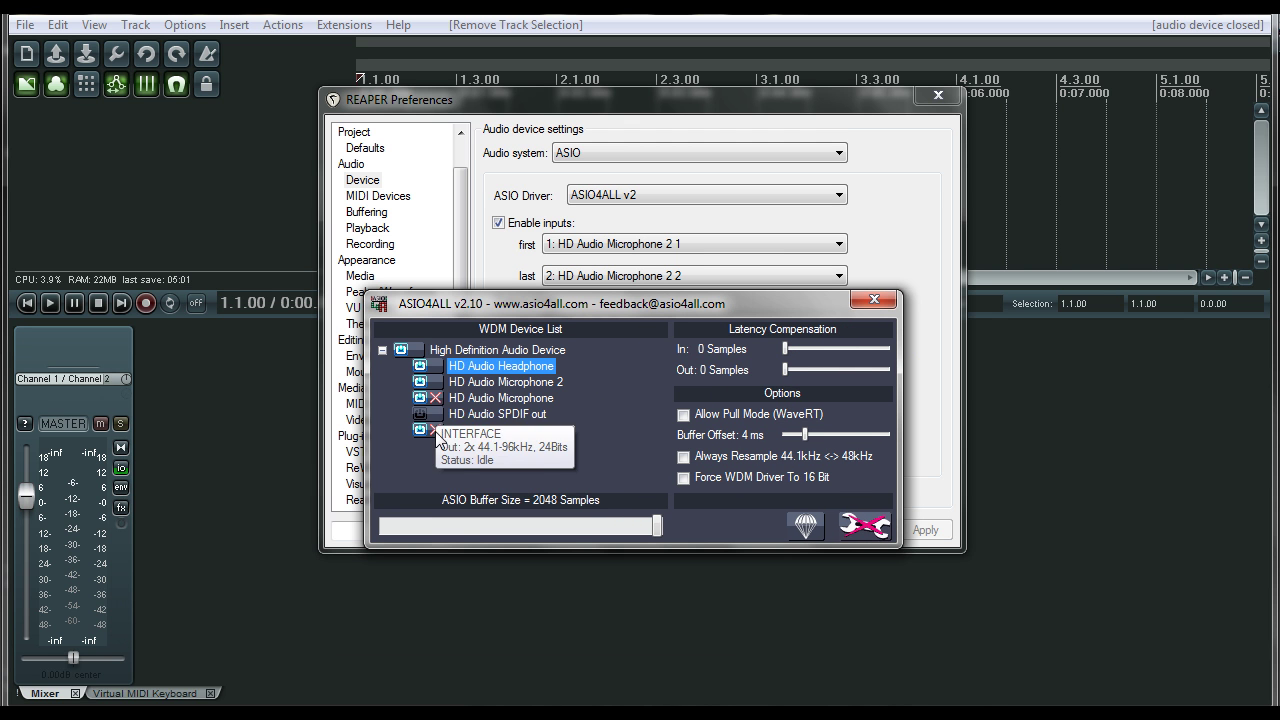
{"action": "mouse_move", "coordinate": [434, 408]}
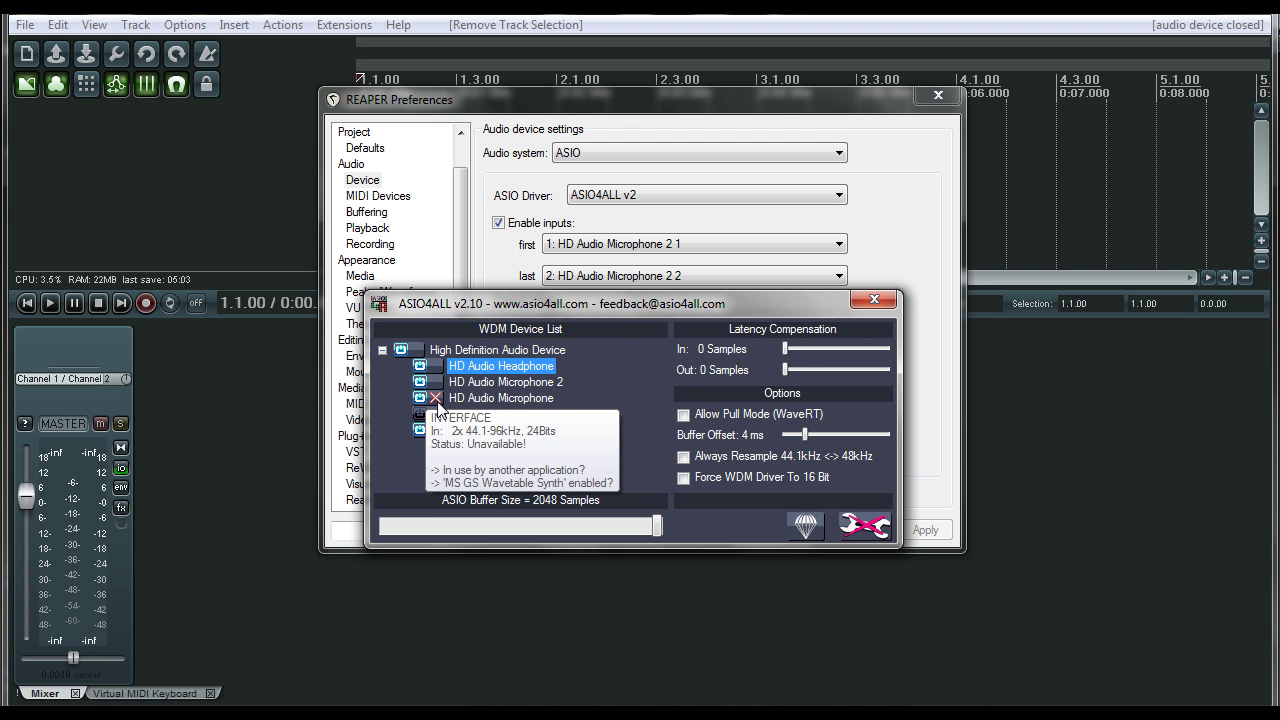
{"action": "mouse_move", "coordinate": [427, 385]}
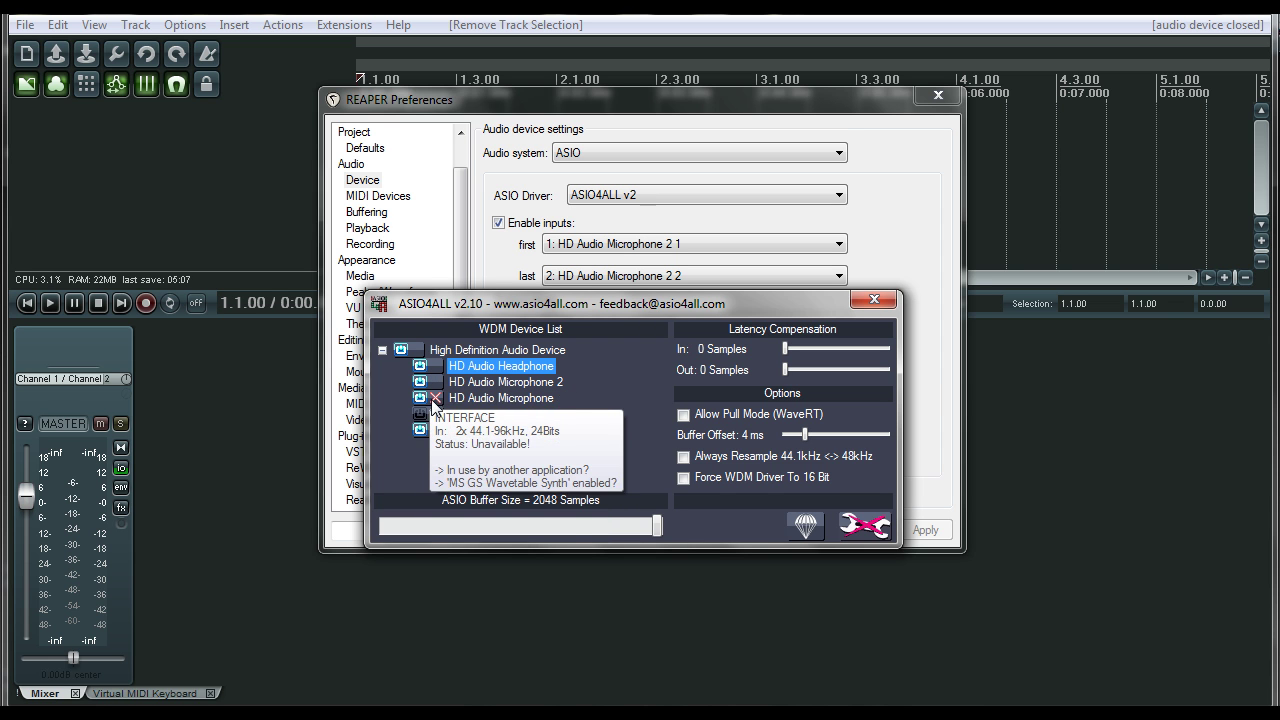
{"action": "mouse_move", "coordinate": [436, 437]}
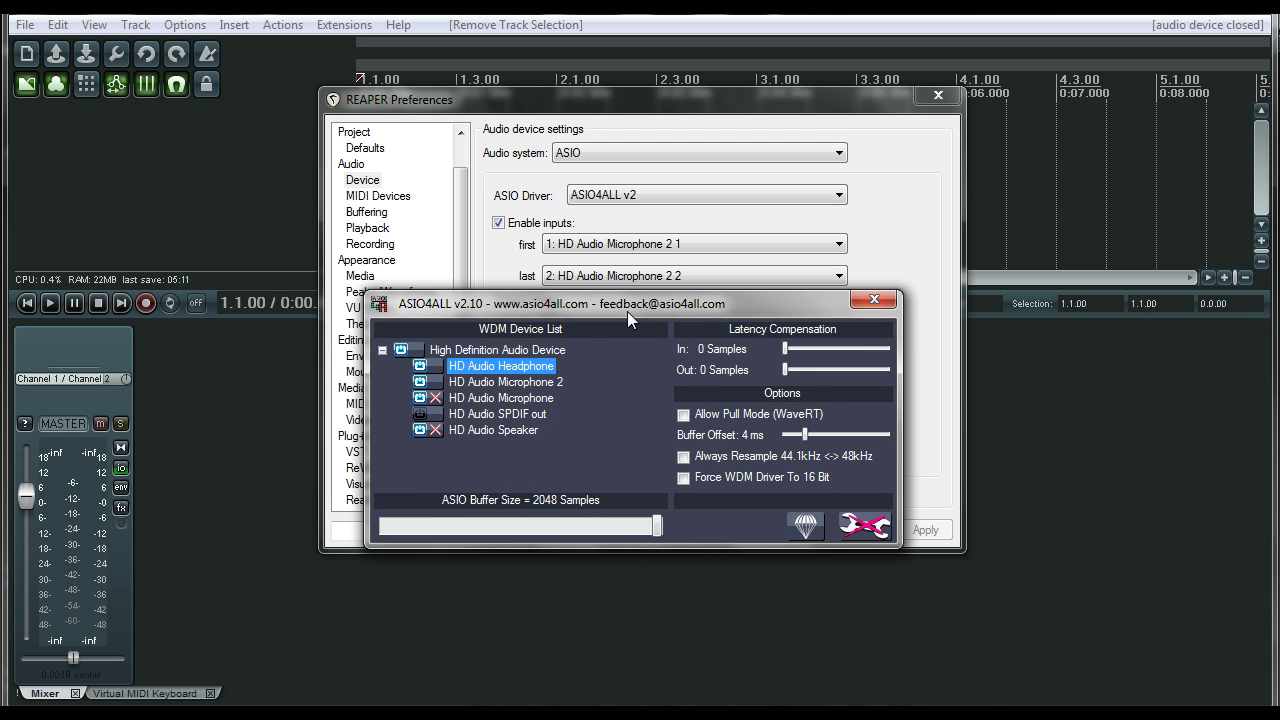
{"action": "left_click_drag", "start_coordinate": [627, 311], "coordinate": [647, 207]}
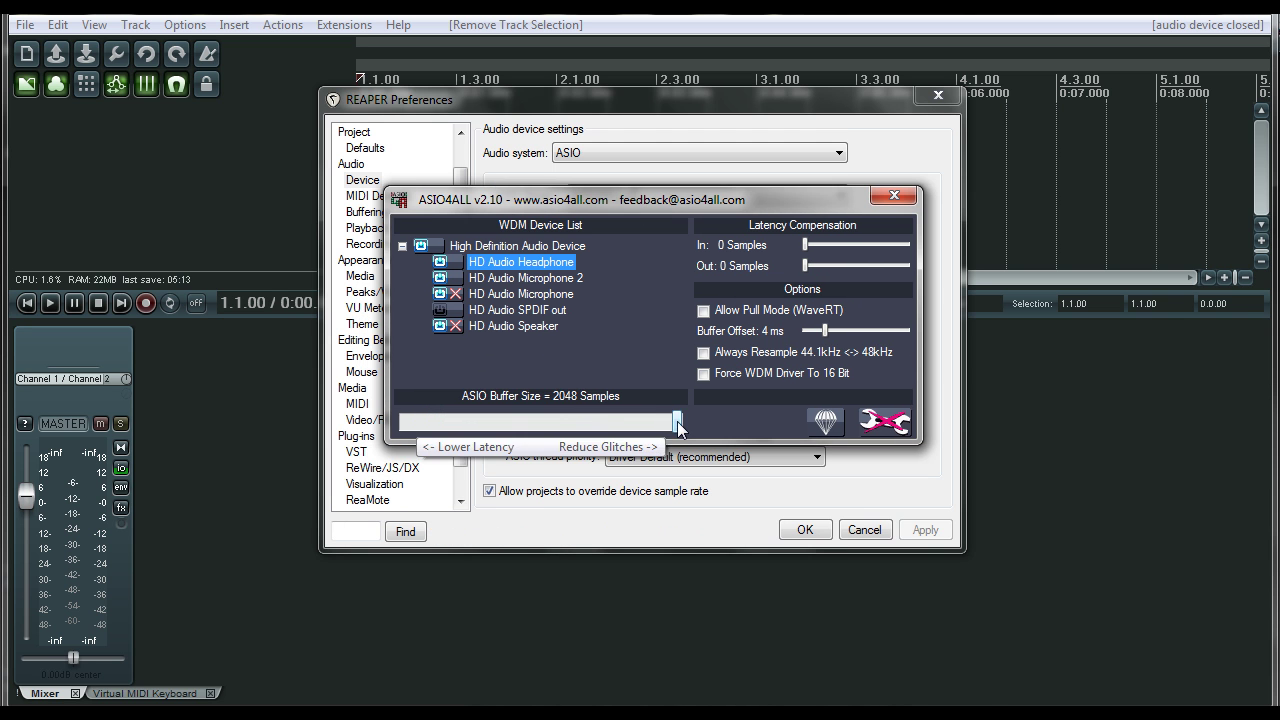
{"action": "left_click_drag", "start_coordinate": [677, 421], "coordinate": [365, 420]}
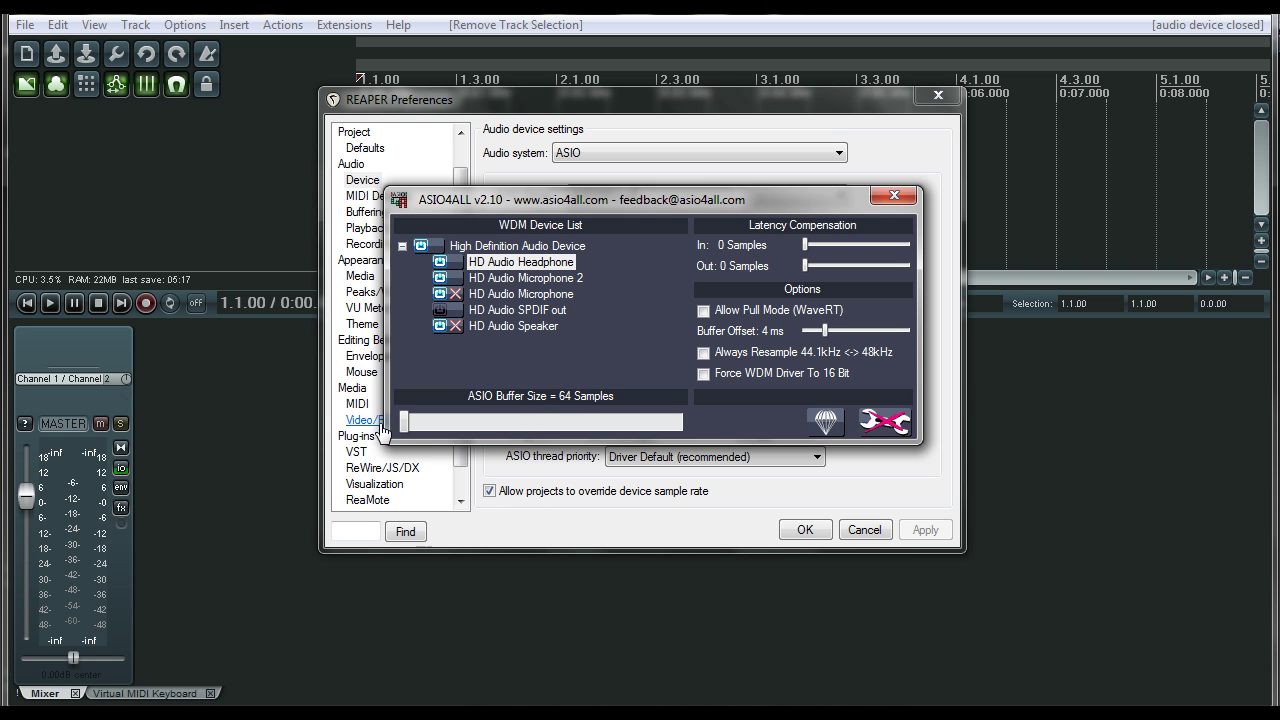
{"action": "left_click", "coordinate": [893, 198]}
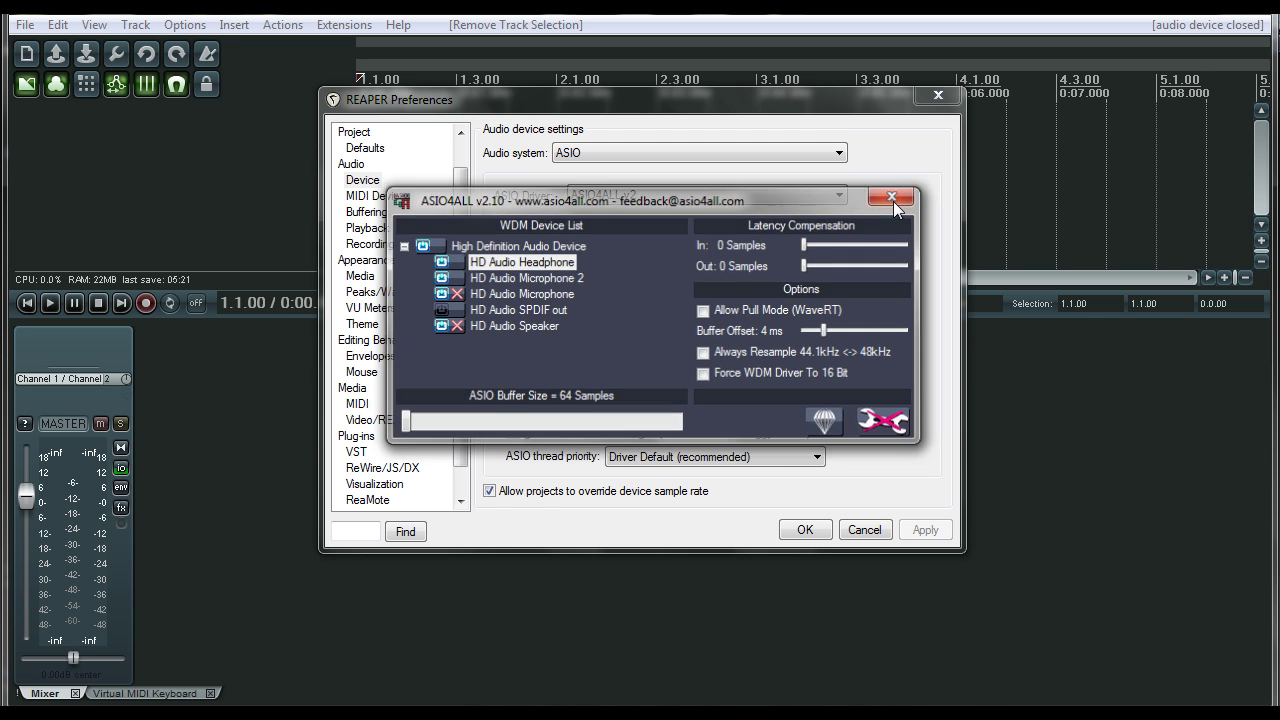
Apply the audio settings, add track 1, and arm it for recording with input monitoring on
{"action": "left_click", "coordinate": [801, 525]}
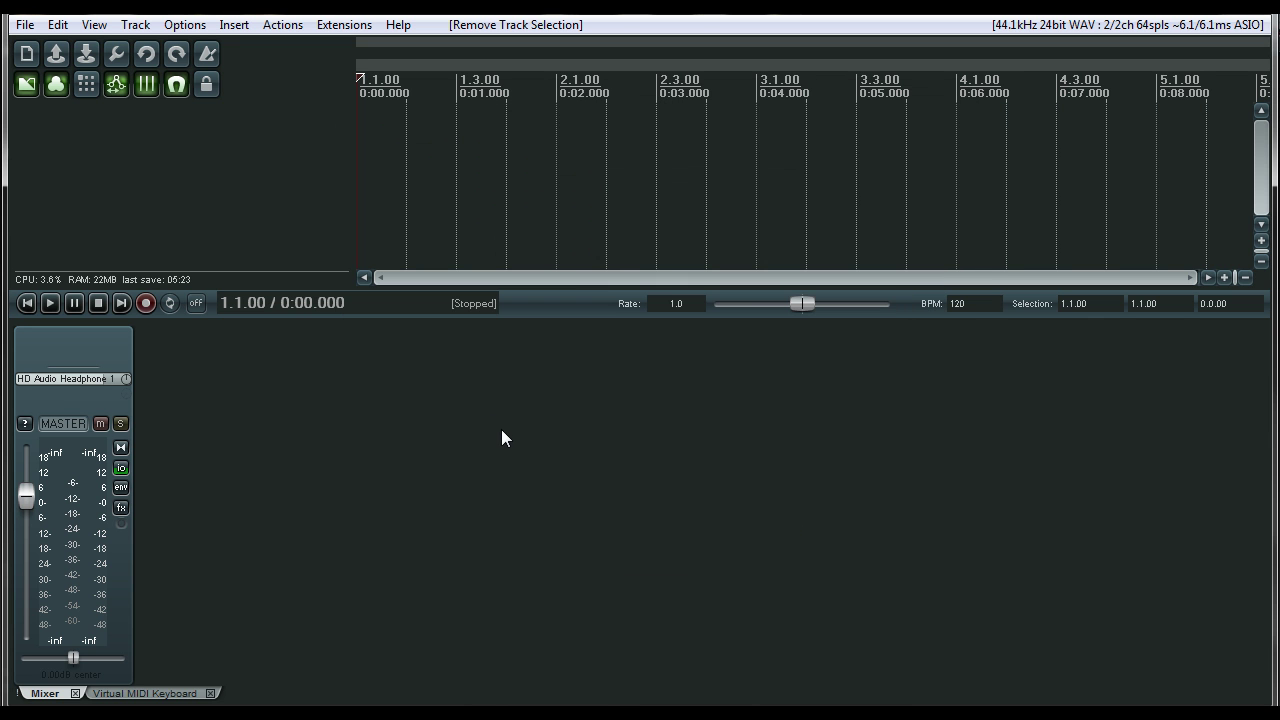
{"action": "double_click", "coordinate": [145, 183]}
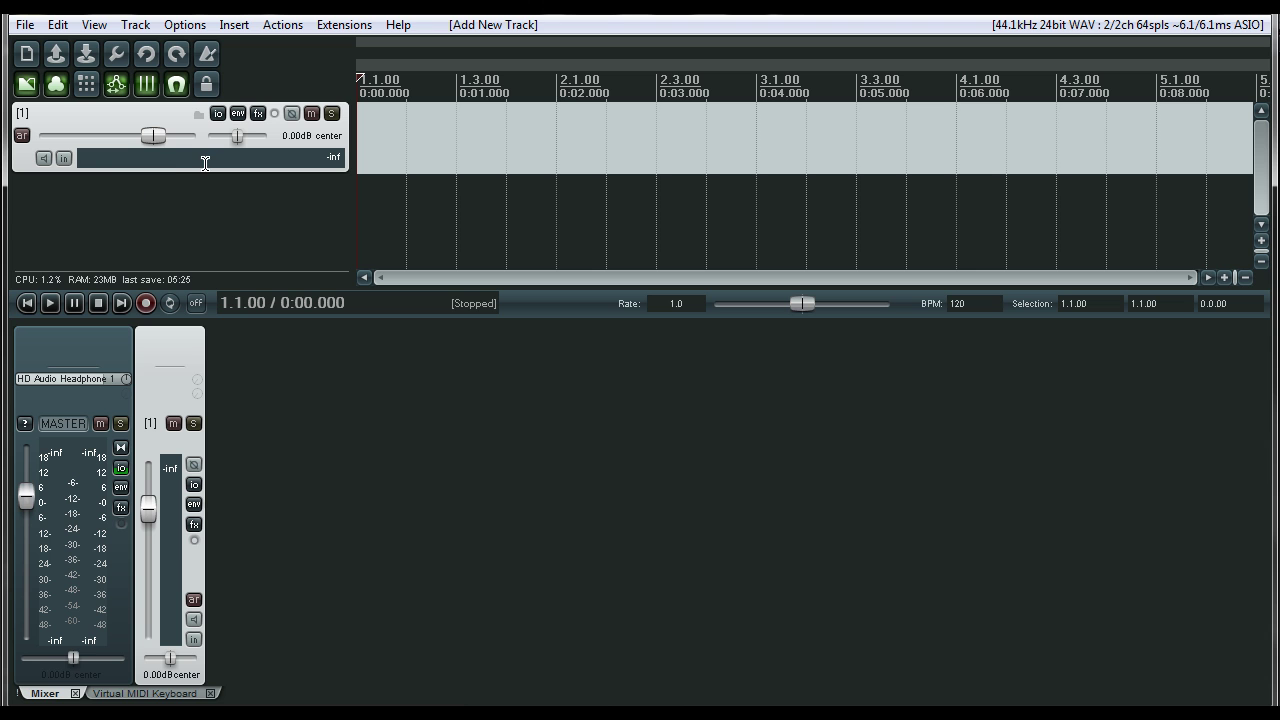
{"action": "left_click", "coordinate": [21, 135]}
{"action": "left_click", "coordinate": [43, 158]}
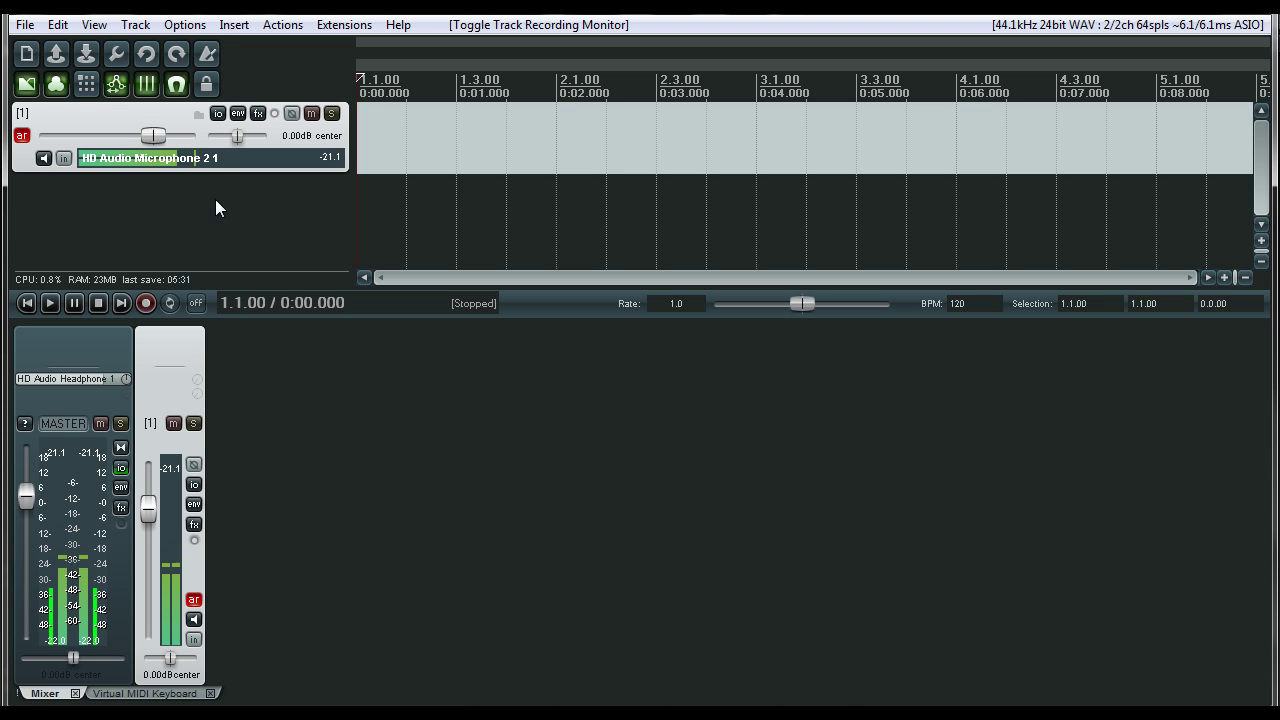
Disarm track 1, turn its input monitoring off, and return to the audio device preferences
{"action": "left_click", "coordinate": [45, 157]}
{"action": "left_click", "coordinate": [21, 135]}
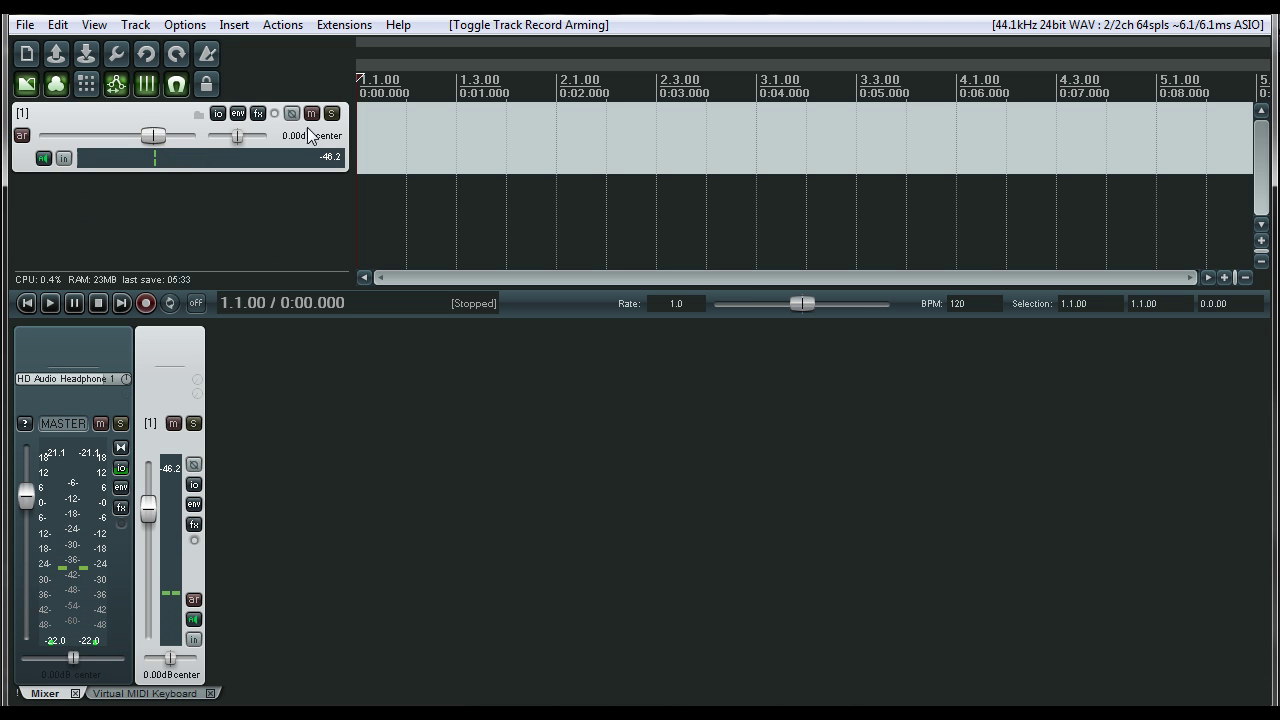
{"action": "left_click", "coordinate": [43, 158]}
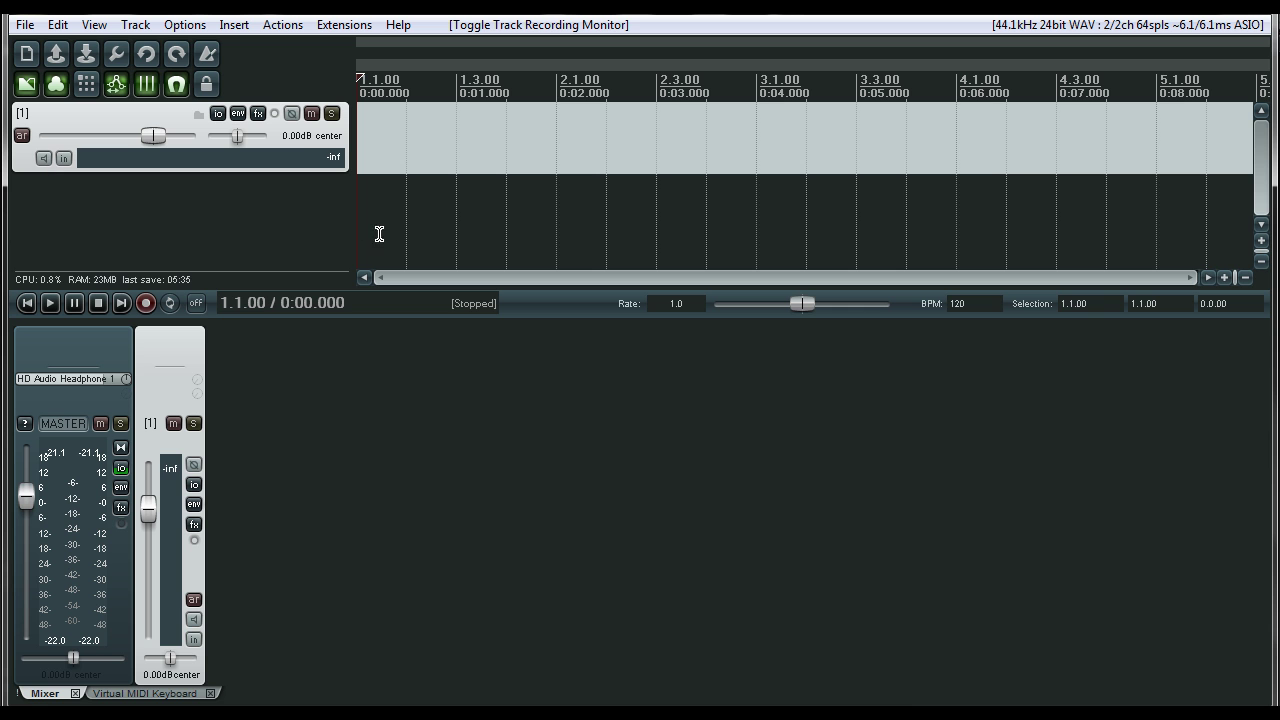
{"action": "left_click", "coordinate": [1101, 37]}
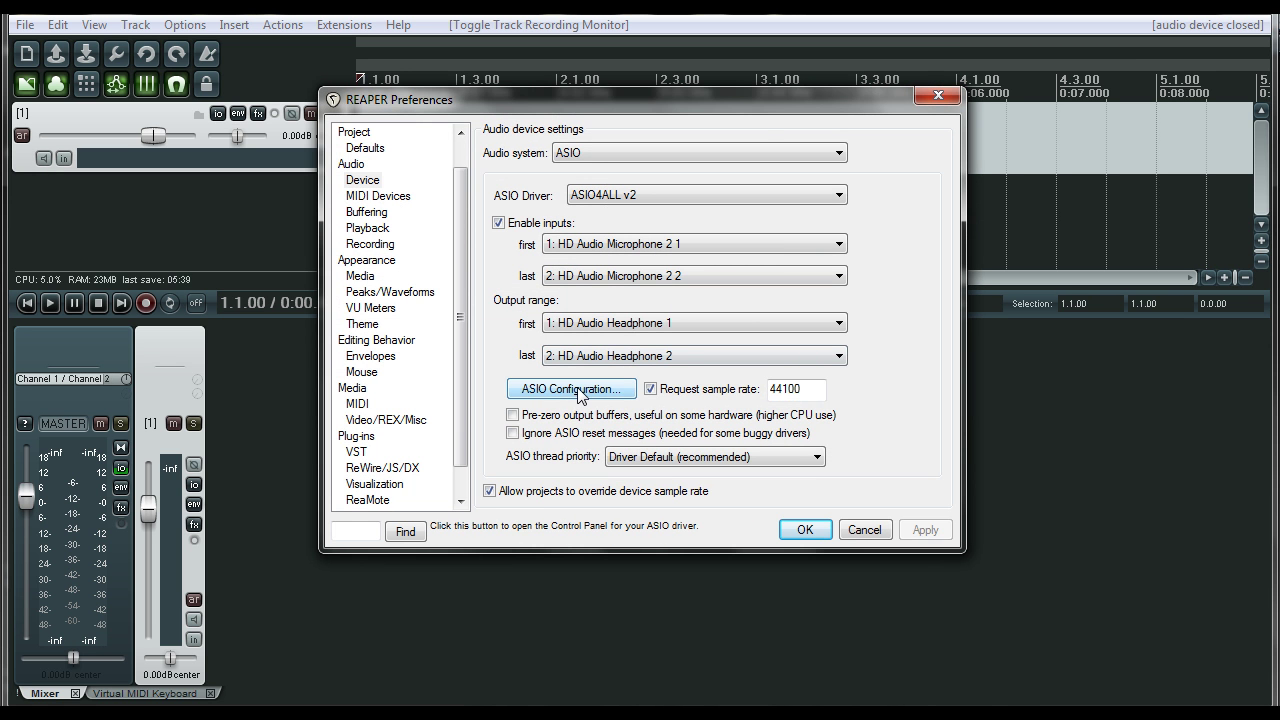
Set the ASIO4ALL buffer to 2048 samples (about 51 ms latency) and close the driver panel and Preferences
{"action": "left_click", "coordinate": [572, 389]}
{"action": "left_click_drag", "start_coordinate": [405, 425], "coordinate": [695, 419]}
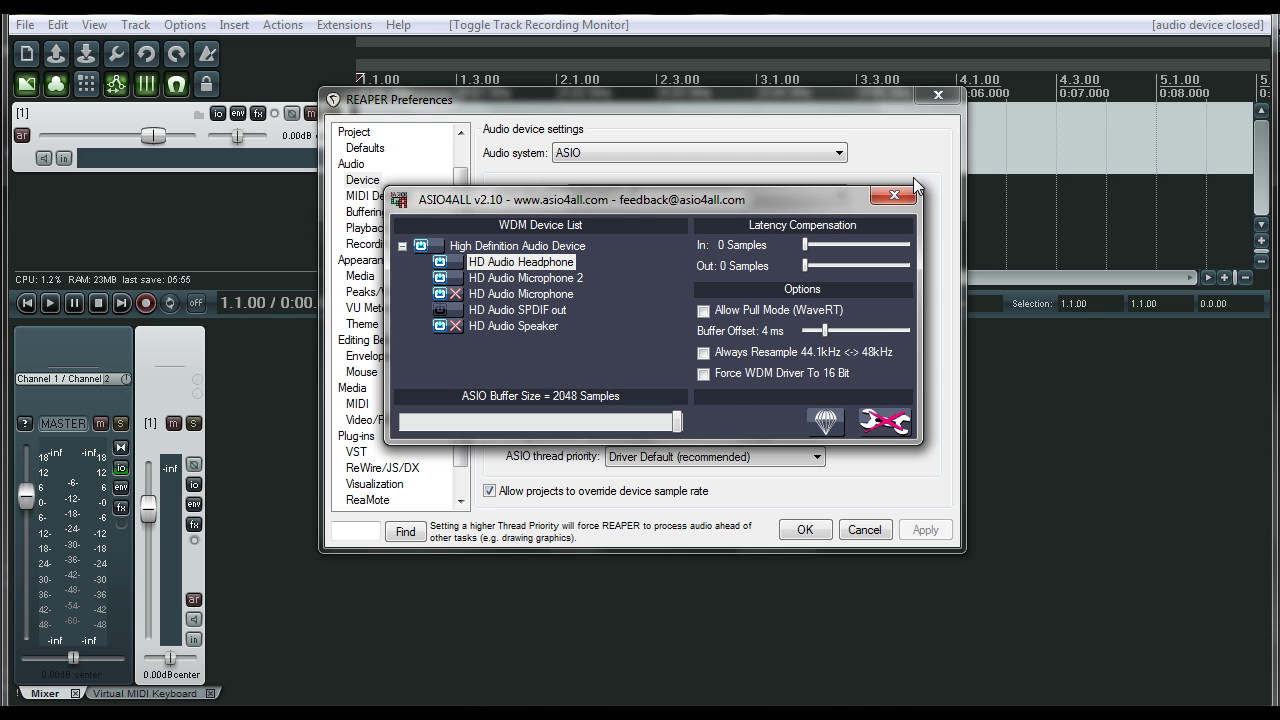
{"action": "left_click_drag", "start_coordinate": [733, 206], "coordinate": [732, 141]}
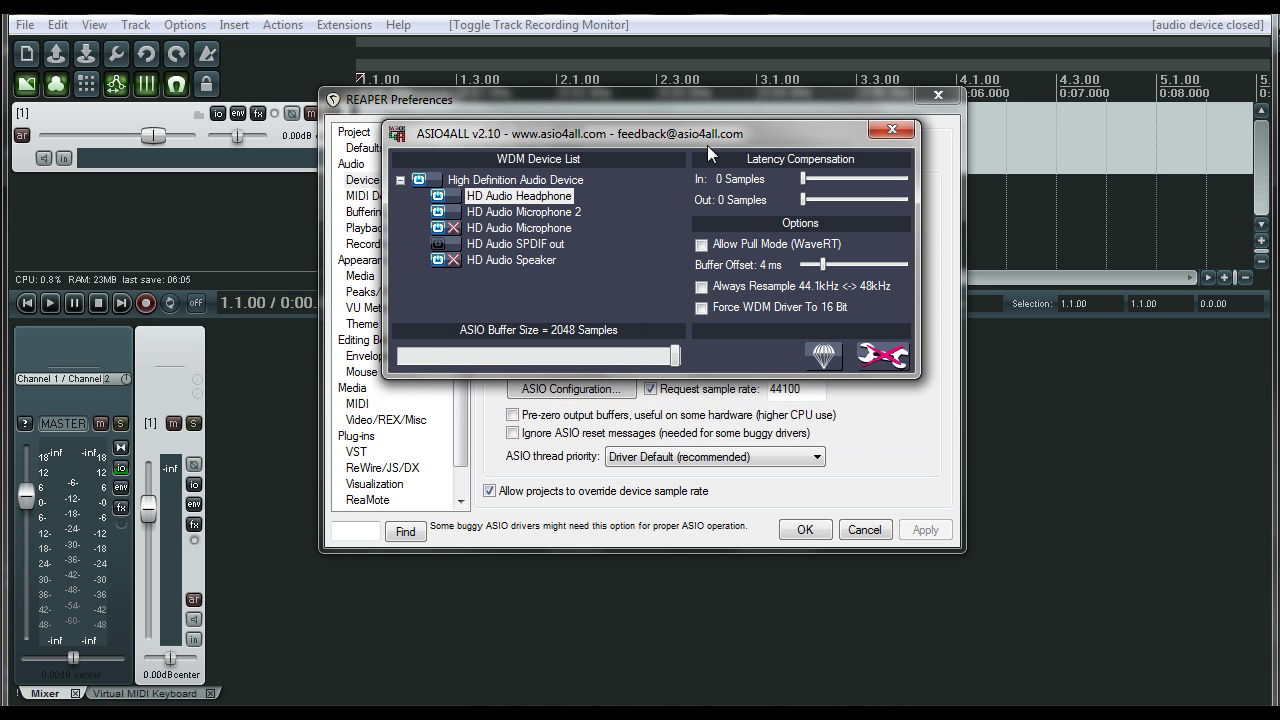
{"action": "left_click", "coordinate": [889, 132]}
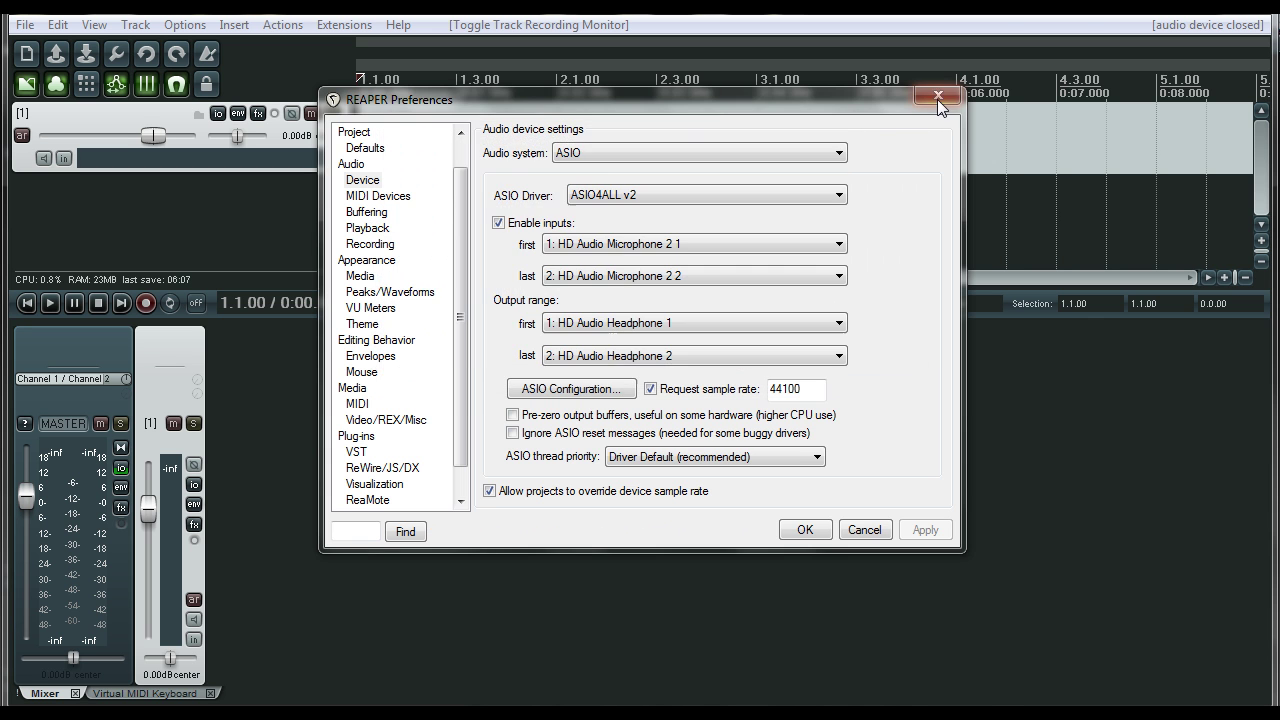
{"action": "left_click", "coordinate": [938, 95]}
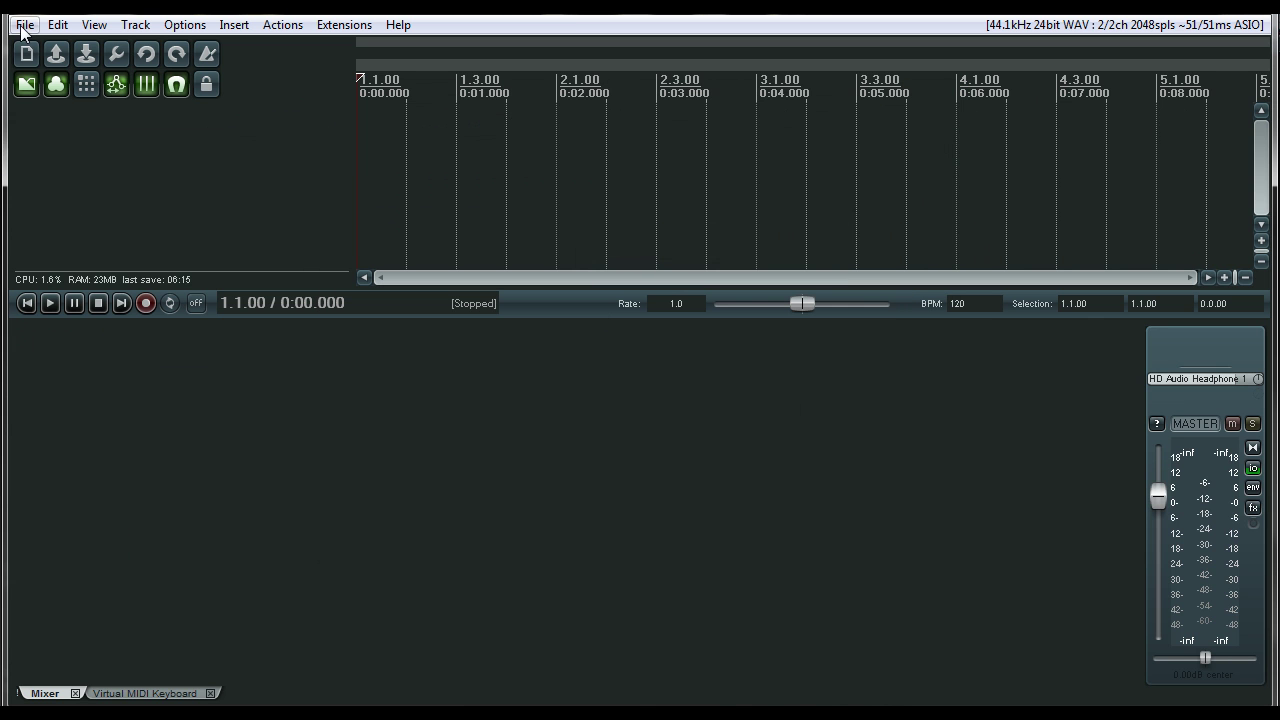
Load DR Music Mixed Rev4 w master.RPP from the recent projects list
{"action": "left_click", "coordinate": [22, 27]}
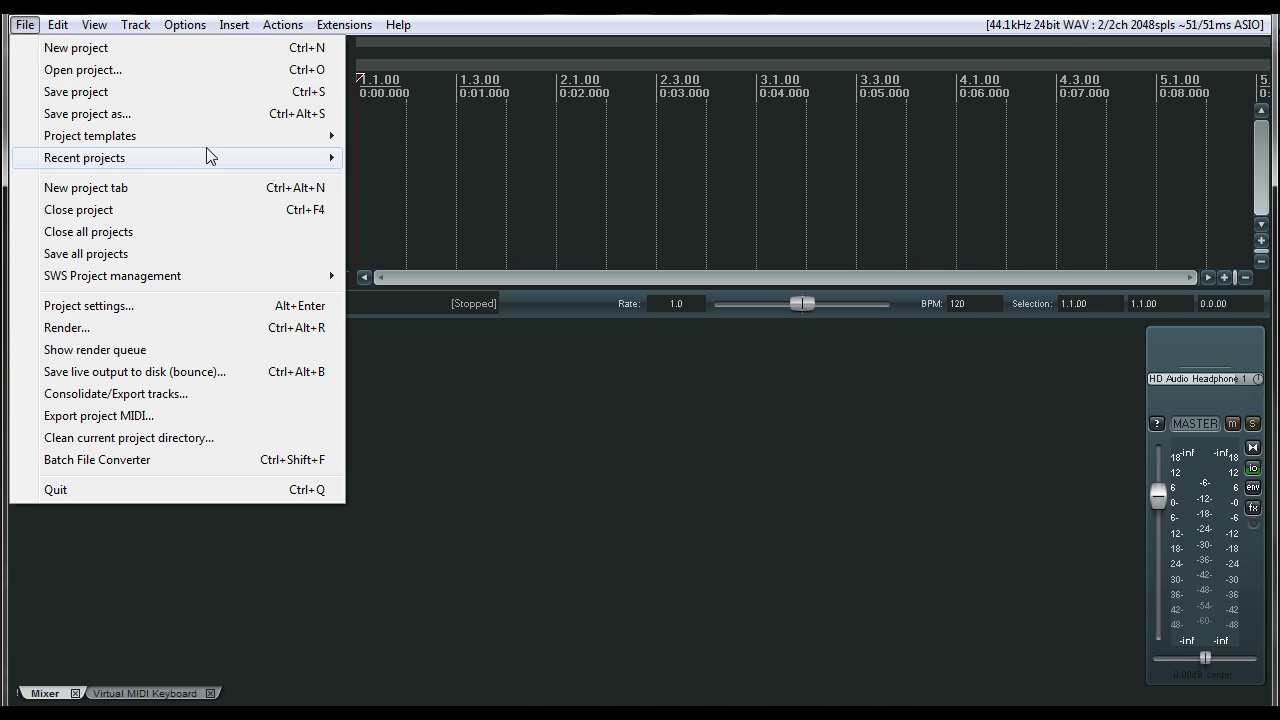
{"action": "mouse_move", "coordinate": [220, 157]}
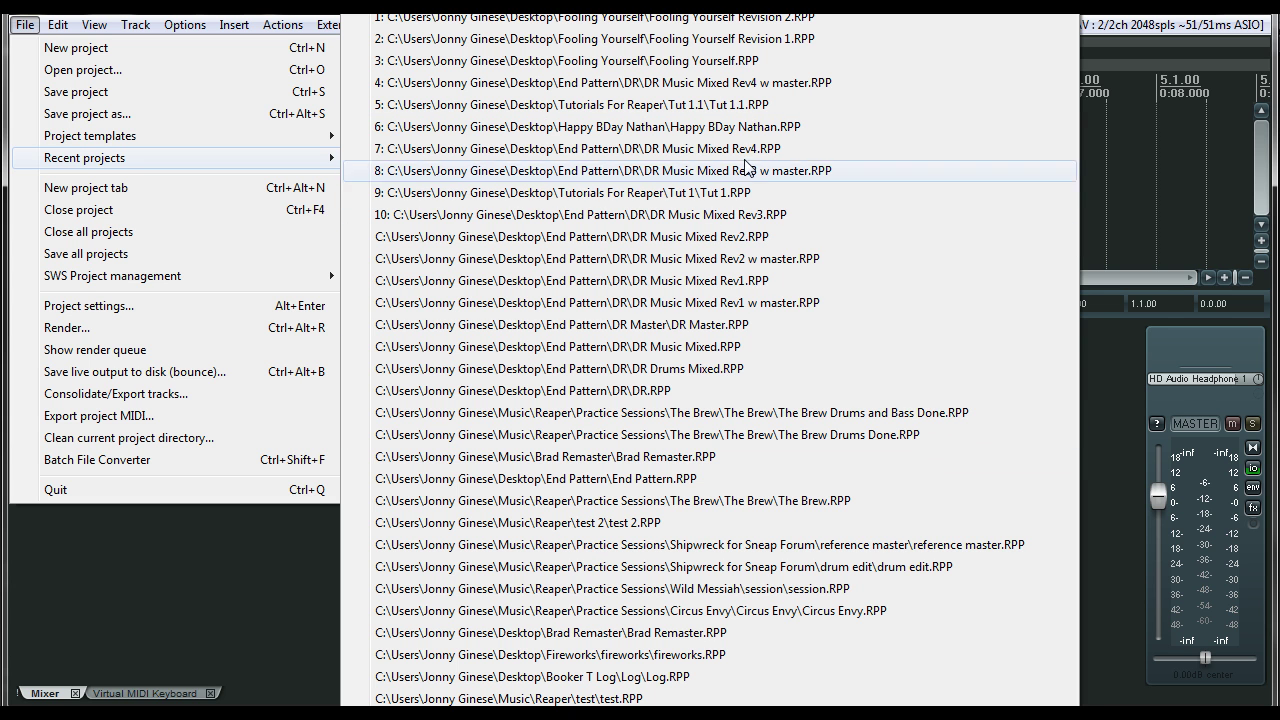
{"action": "left_click", "coordinate": [748, 84]}
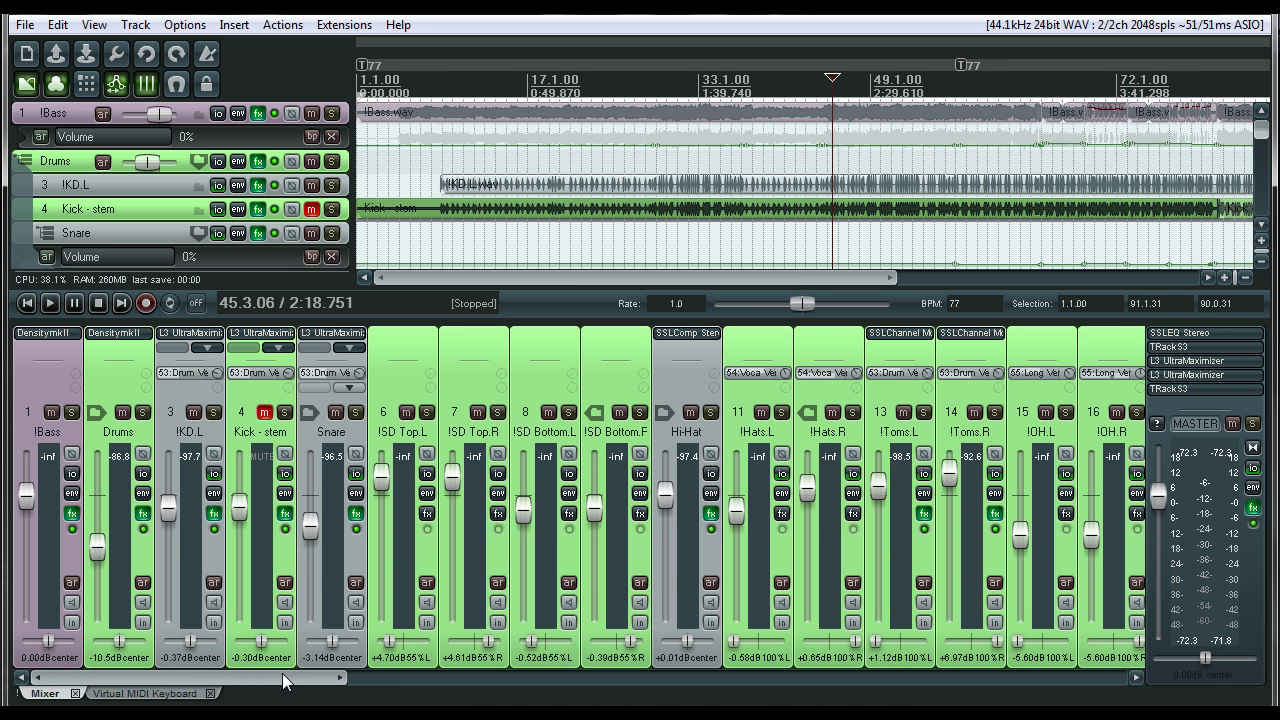
Scroll the mixer sideways in the loaded DR Music mix session
{"action": "left_click_drag", "start_coordinate": [280, 686], "coordinate": [251, 683]}
Drop the ASIO4ALL buffer to 64 samples (about 6.1 ms latency), confirm Preferences, and test the mix playback
{"action": "left_click", "coordinate": [1107, 25]}
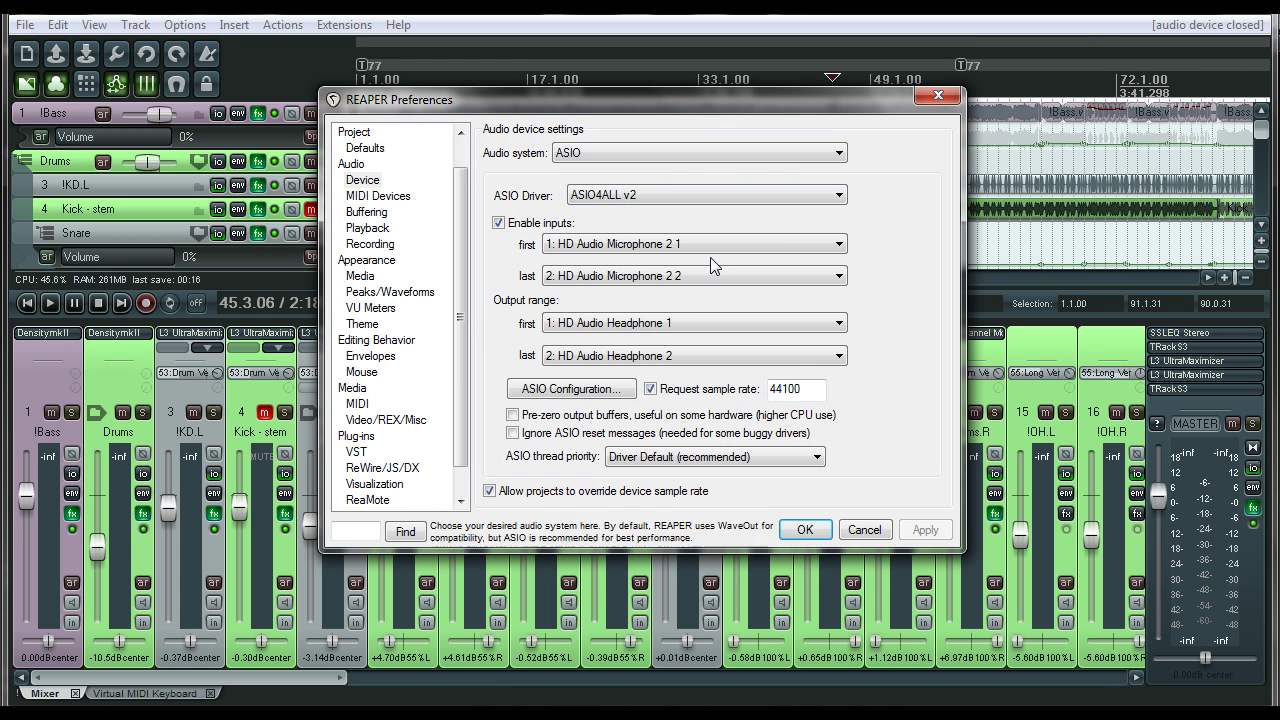
{"action": "left_click", "coordinate": [614, 382]}
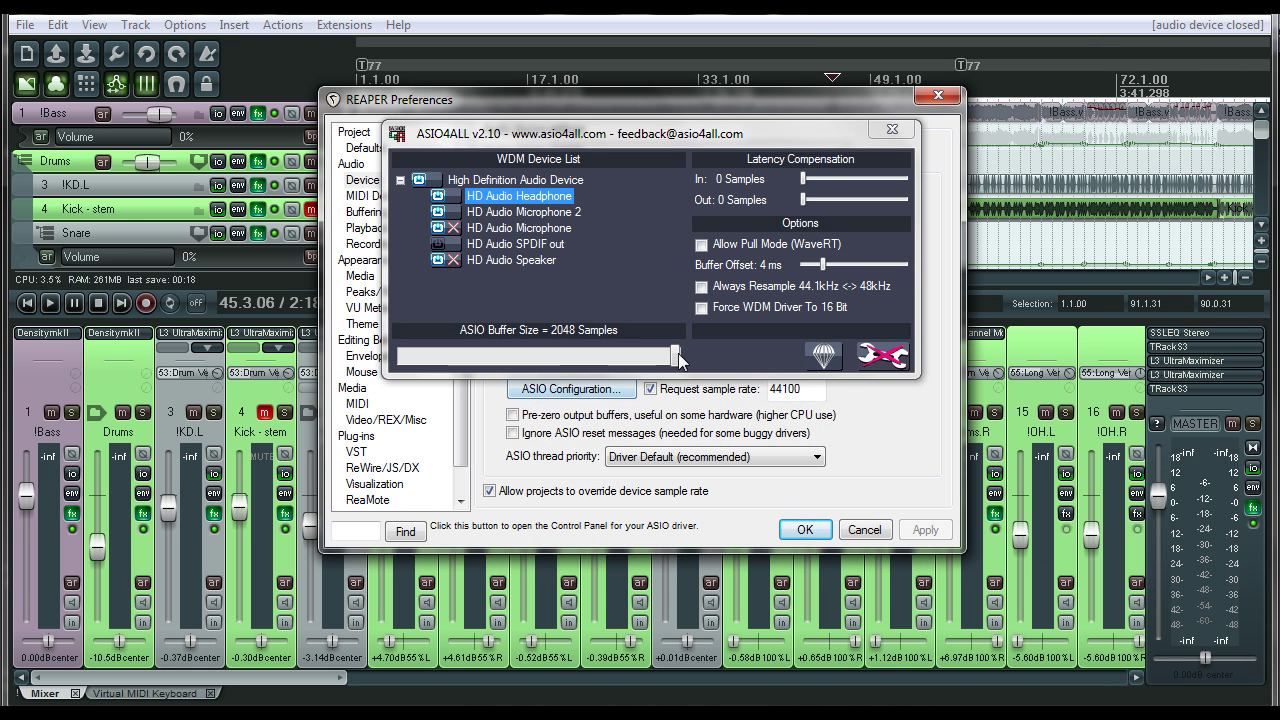
{"action": "left_click_drag", "start_coordinate": [676, 357], "coordinate": [402, 356]}
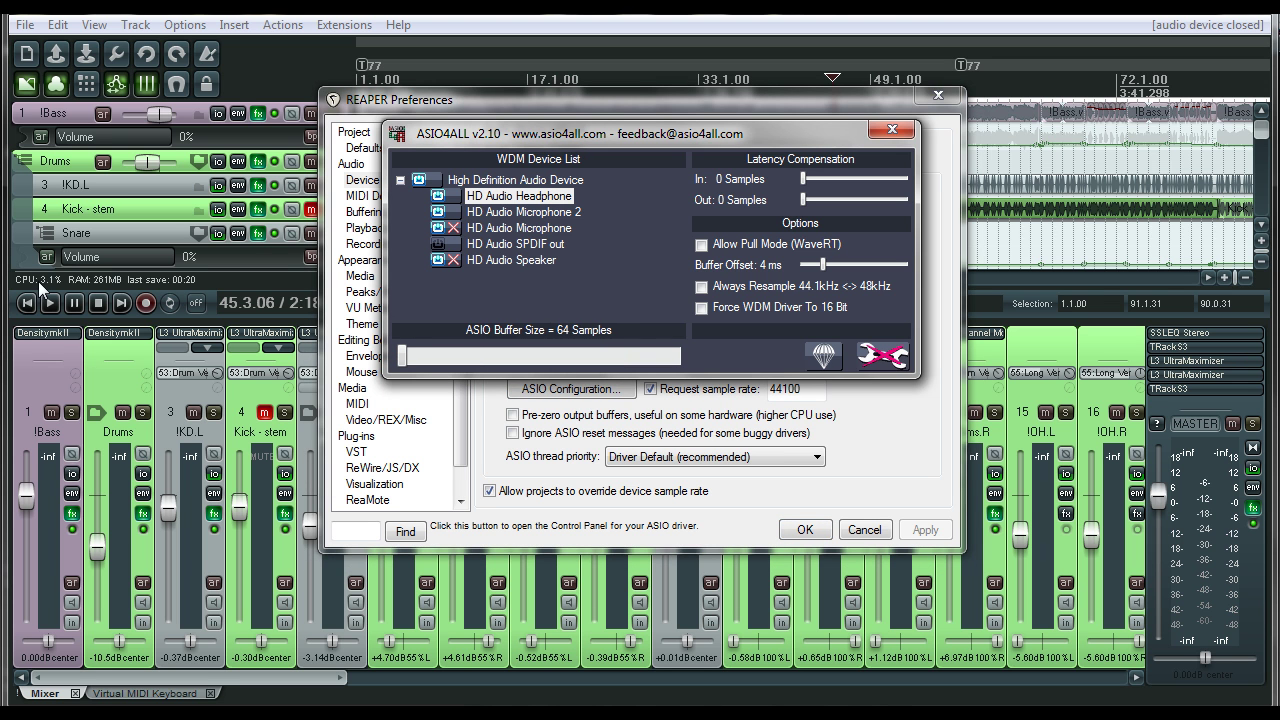
{"action": "left_click", "coordinate": [892, 130]}
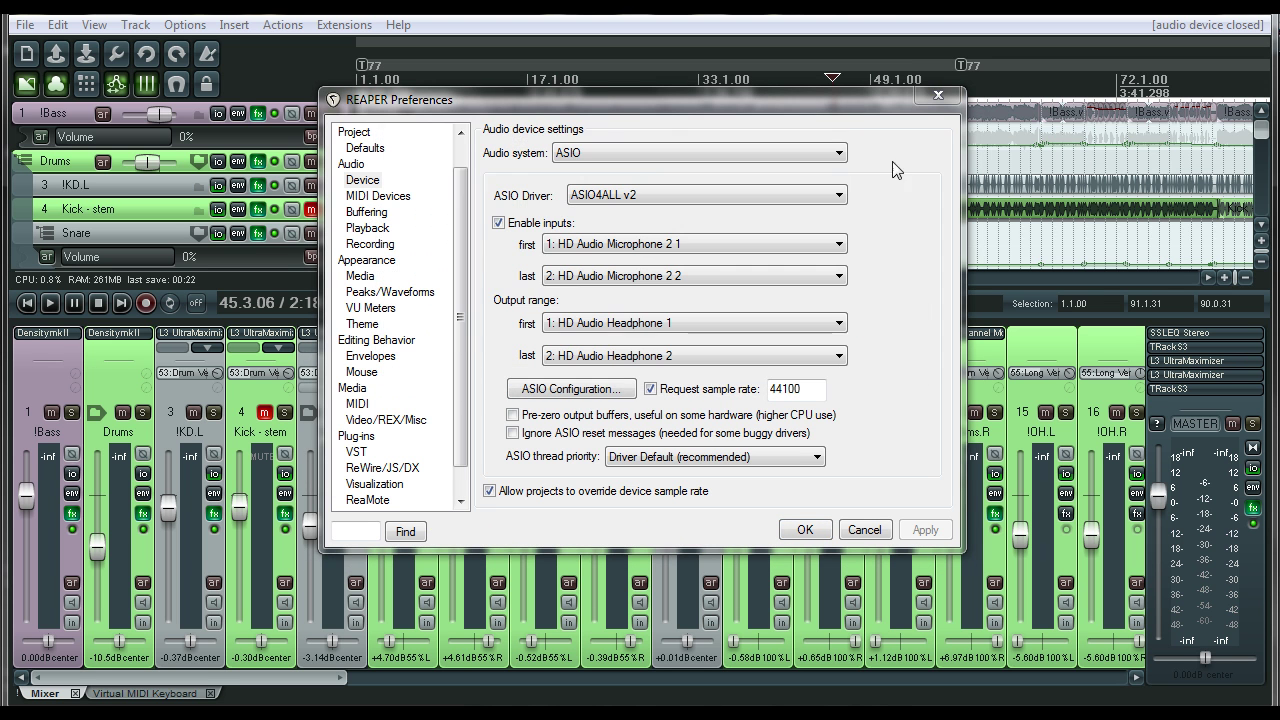
{"action": "key", "text": "Return"}
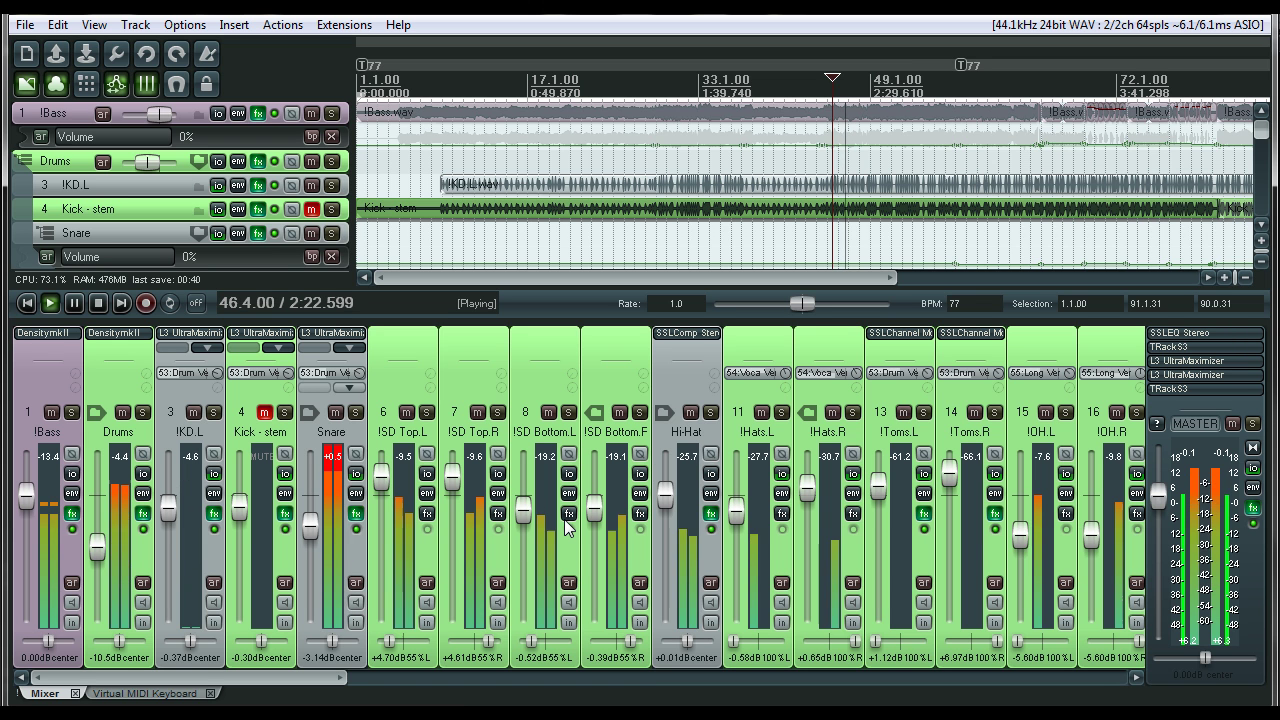
{"action": "key", "text": "space"}
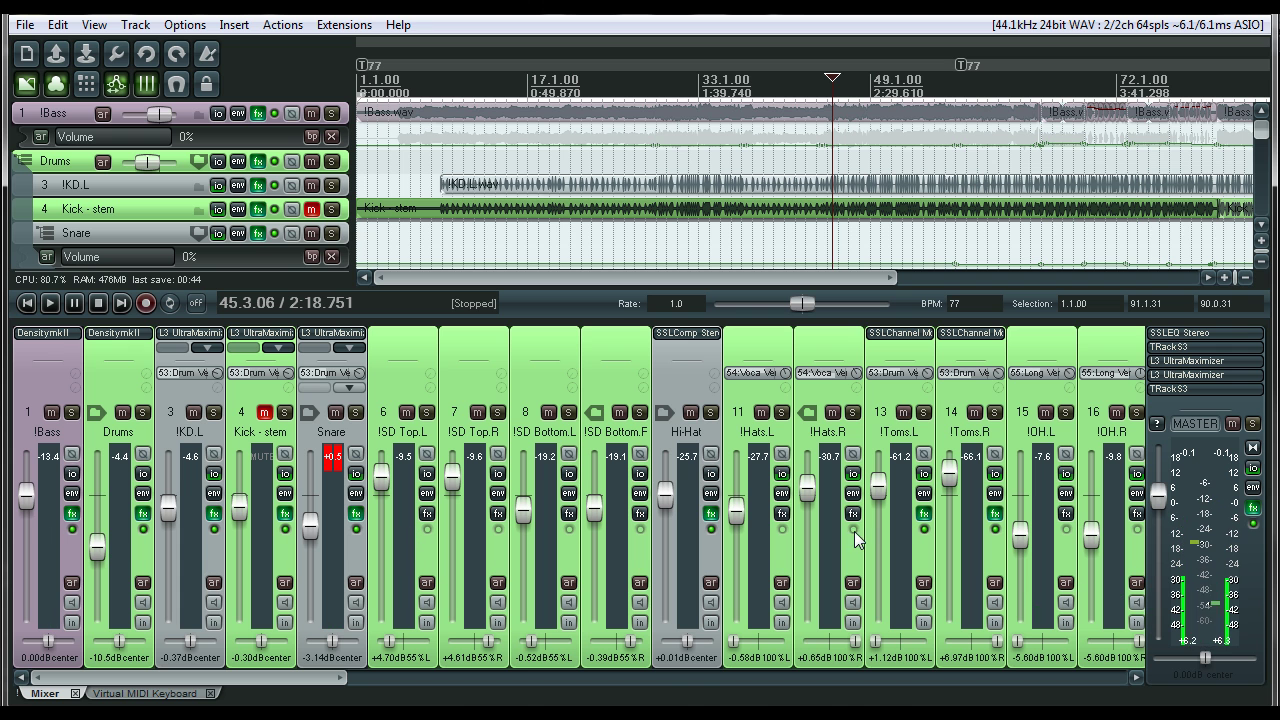
Set the ASIO4ALL buffer back to 2048 samples (~51 ms), then play and stop the mix to compare CPU load
{"action": "left_click", "coordinate": [1113, 30]}
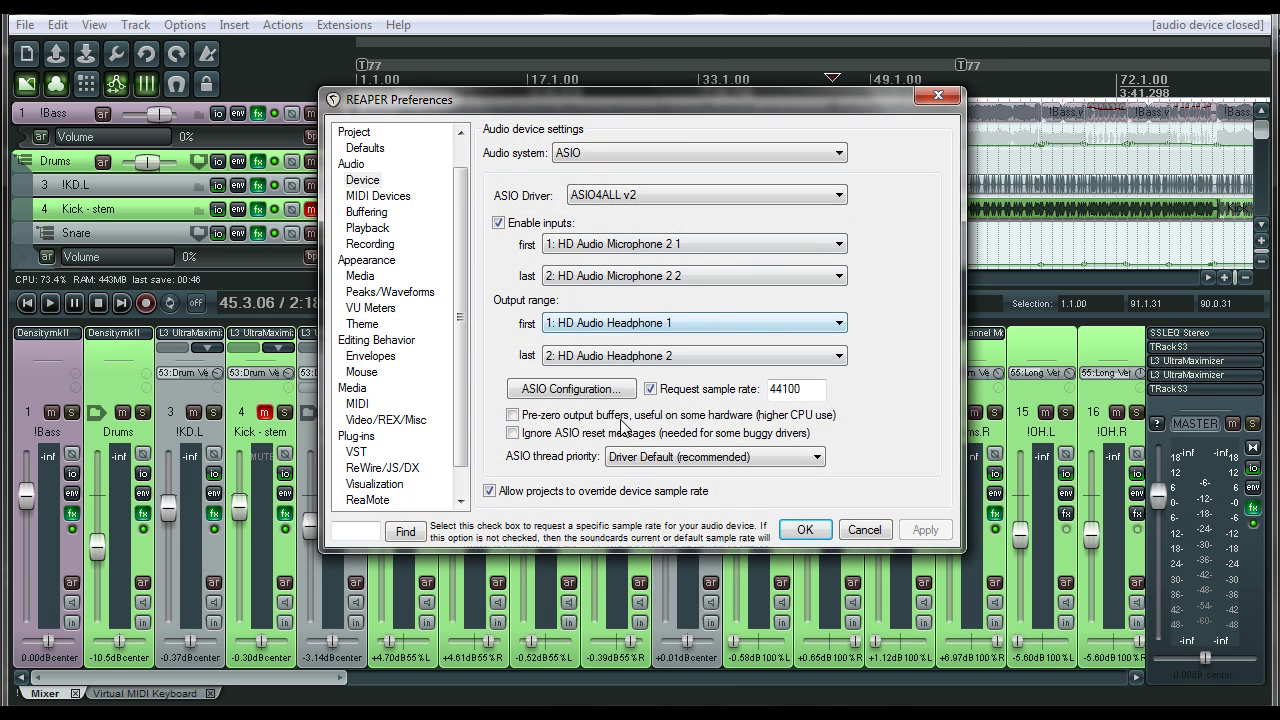
{"action": "left_click", "coordinate": [570, 389]}
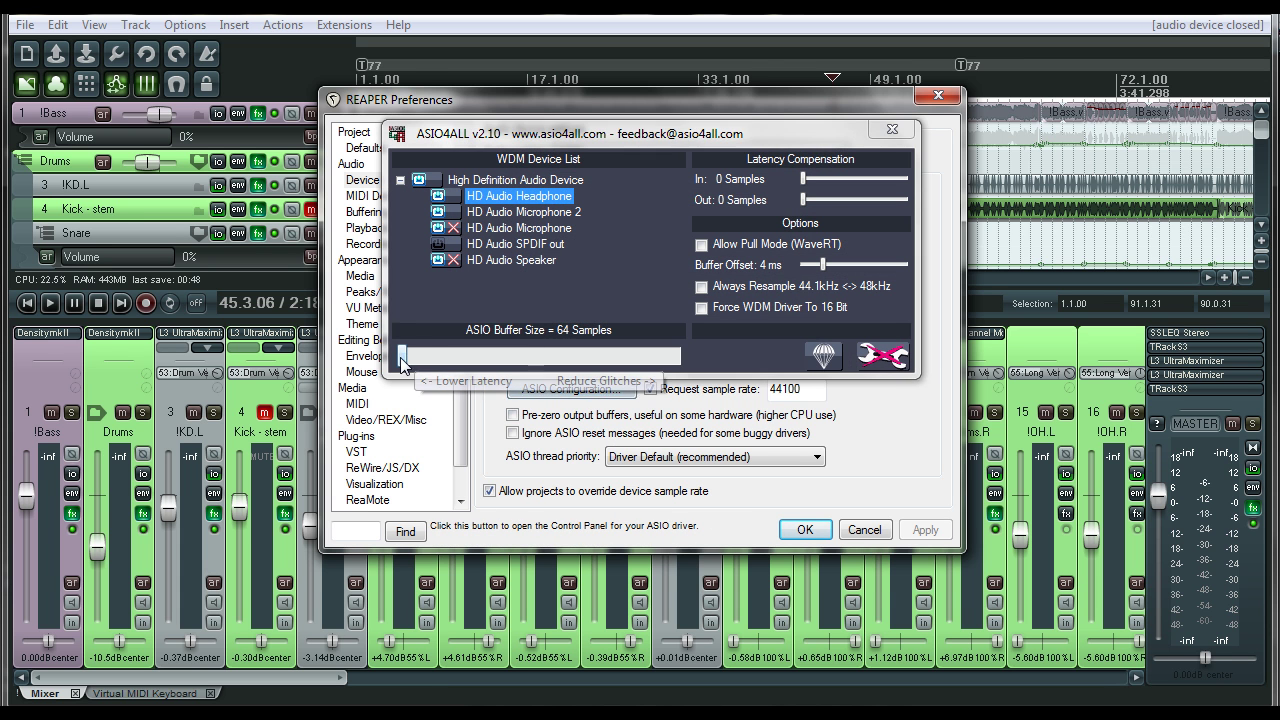
{"action": "left_click", "coordinate": [893, 128]}
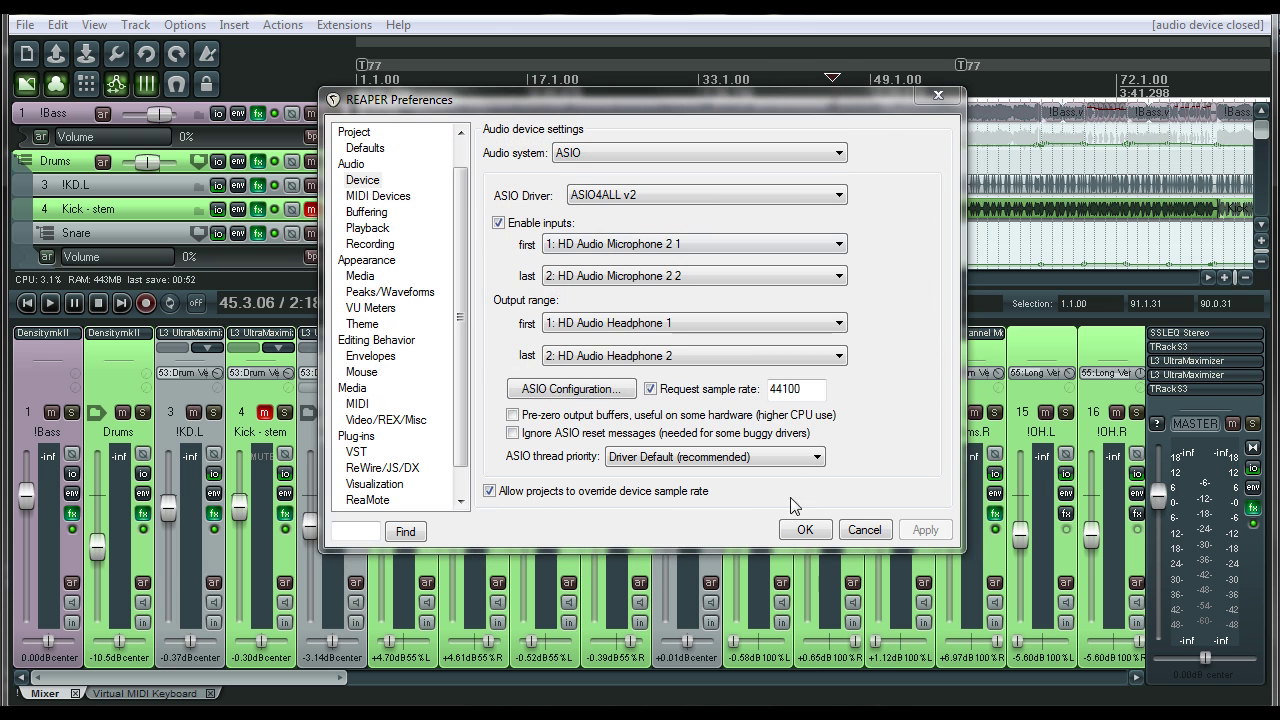
{"action": "left_click", "coordinate": [803, 530]}
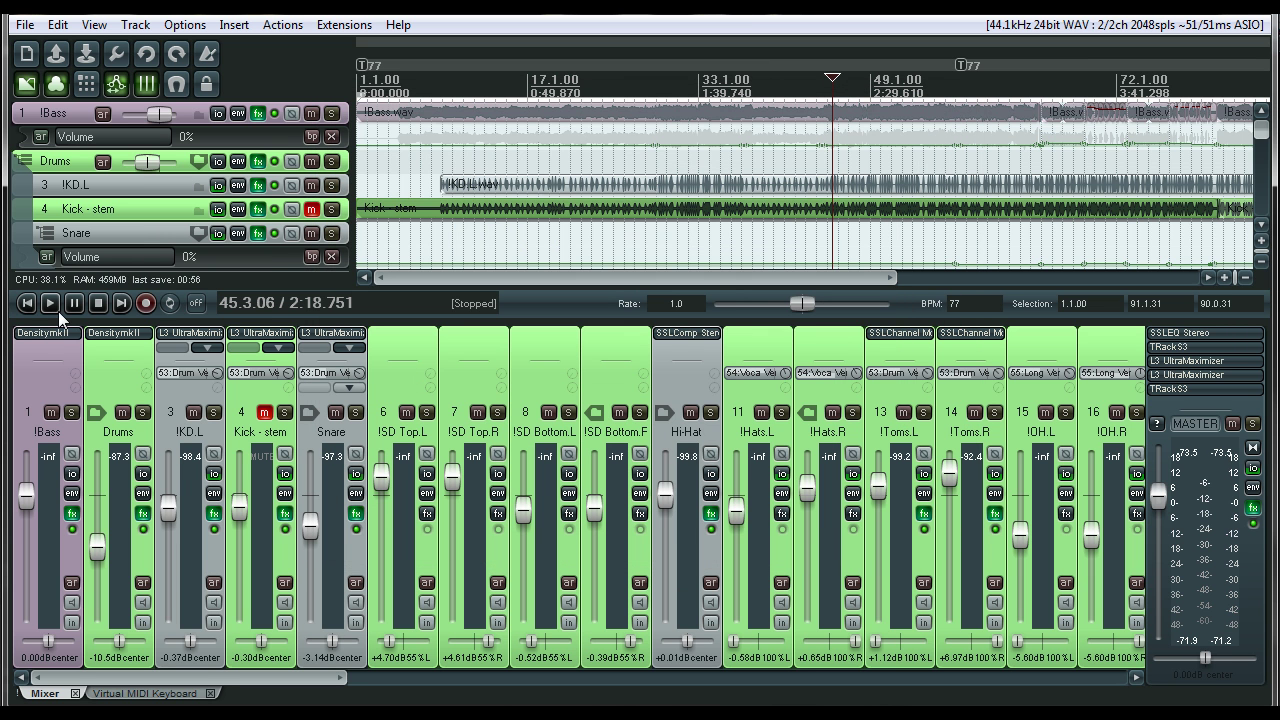
{"action": "left_click", "coordinate": [49, 303]}
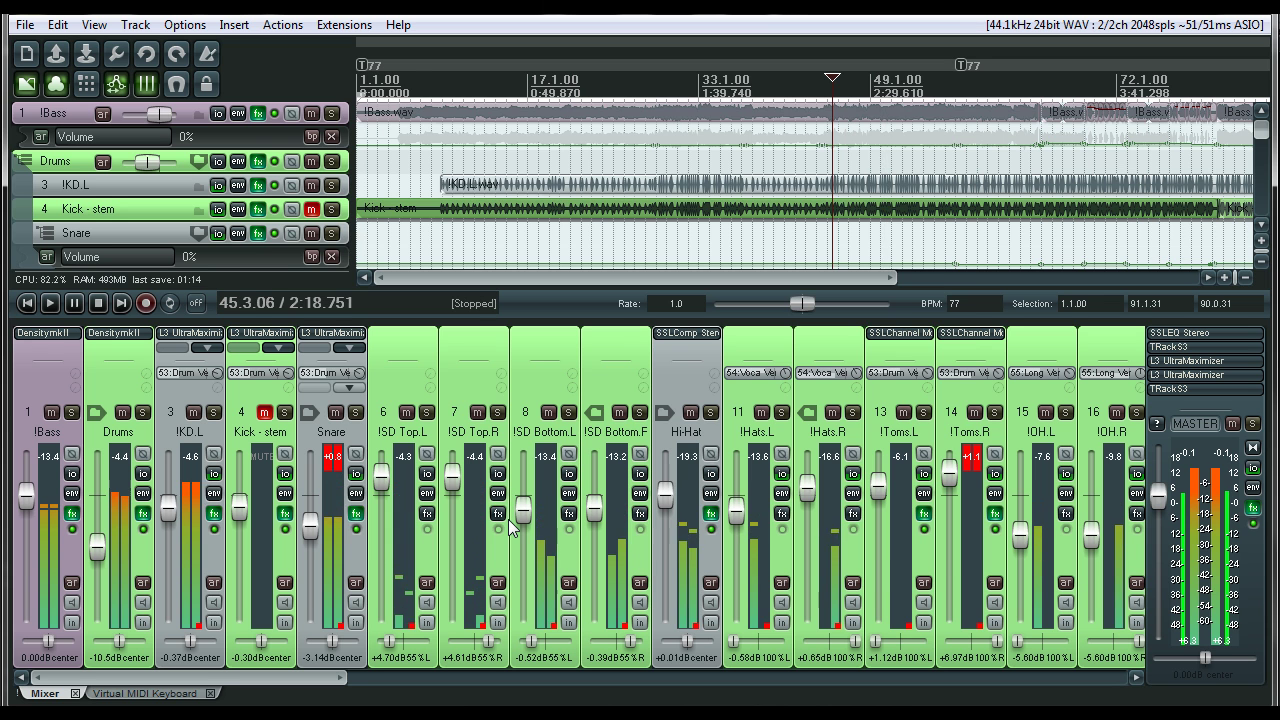
{"action": "key", "text": "ctrl+p"}
Switch the Preferences audio system to WaveOut and then back to ASIO
{"action": "left_click_drag", "start_coordinate": [687, 104], "coordinate": [647, 124]}
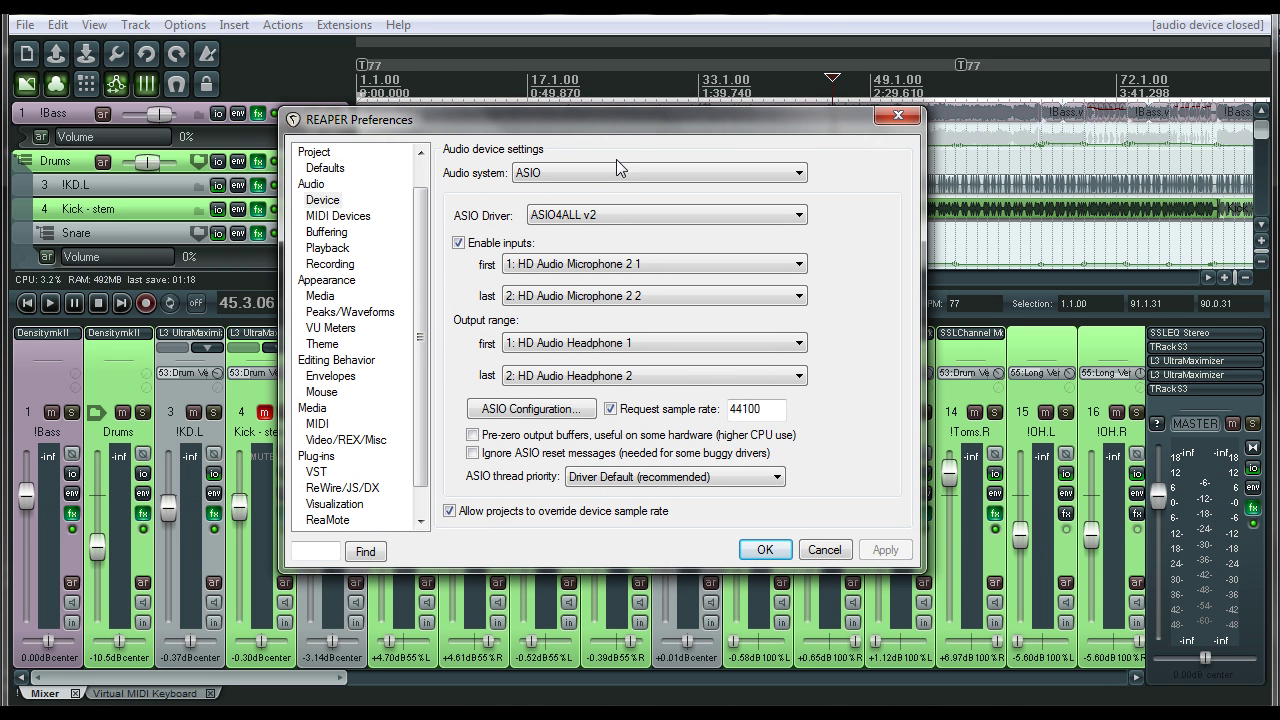
{"action": "left_click", "coordinate": [604, 173]}
{"action": "left_click", "coordinate": [585, 220]}
{"action": "left_click", "coordinate": [590, 173]}
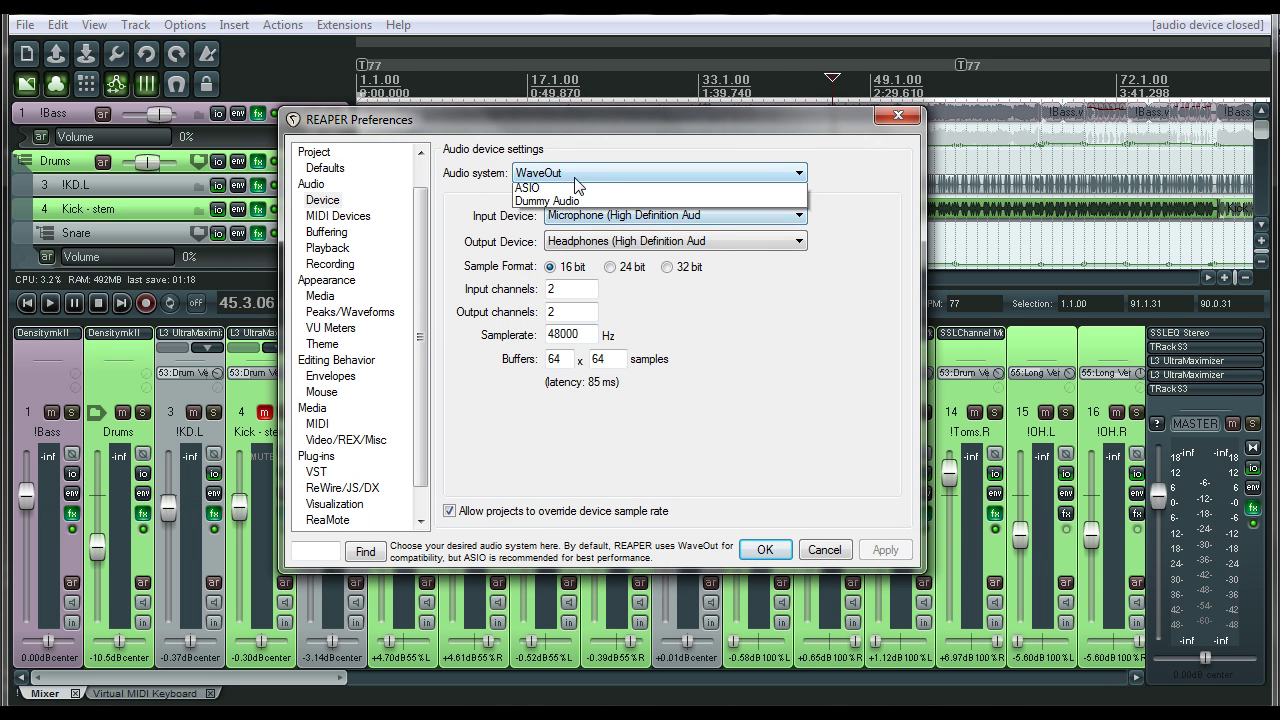
{"action": "left_click", "coordinate": [565, 230]}
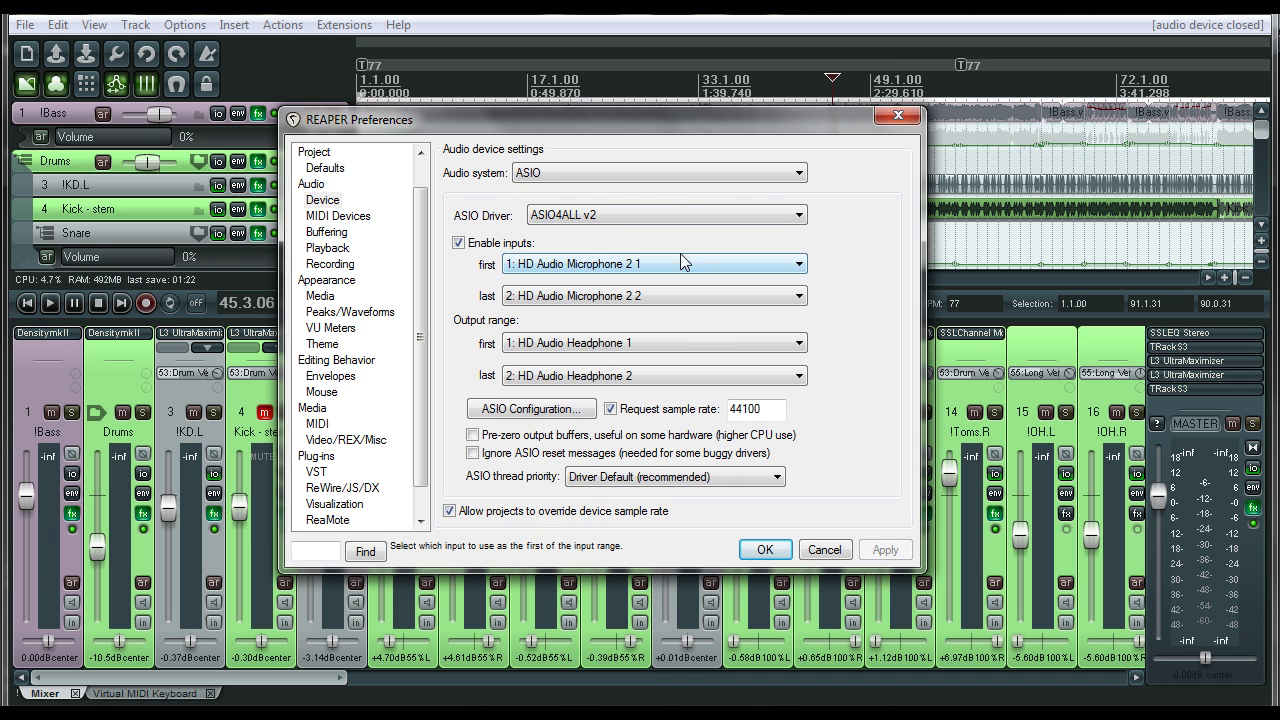
Drag the ASIO4ALL buffer slider toward 64 samples, then close the panel and Preferences without applying
{"action": "left_click", "coordinate": [536, 410]}
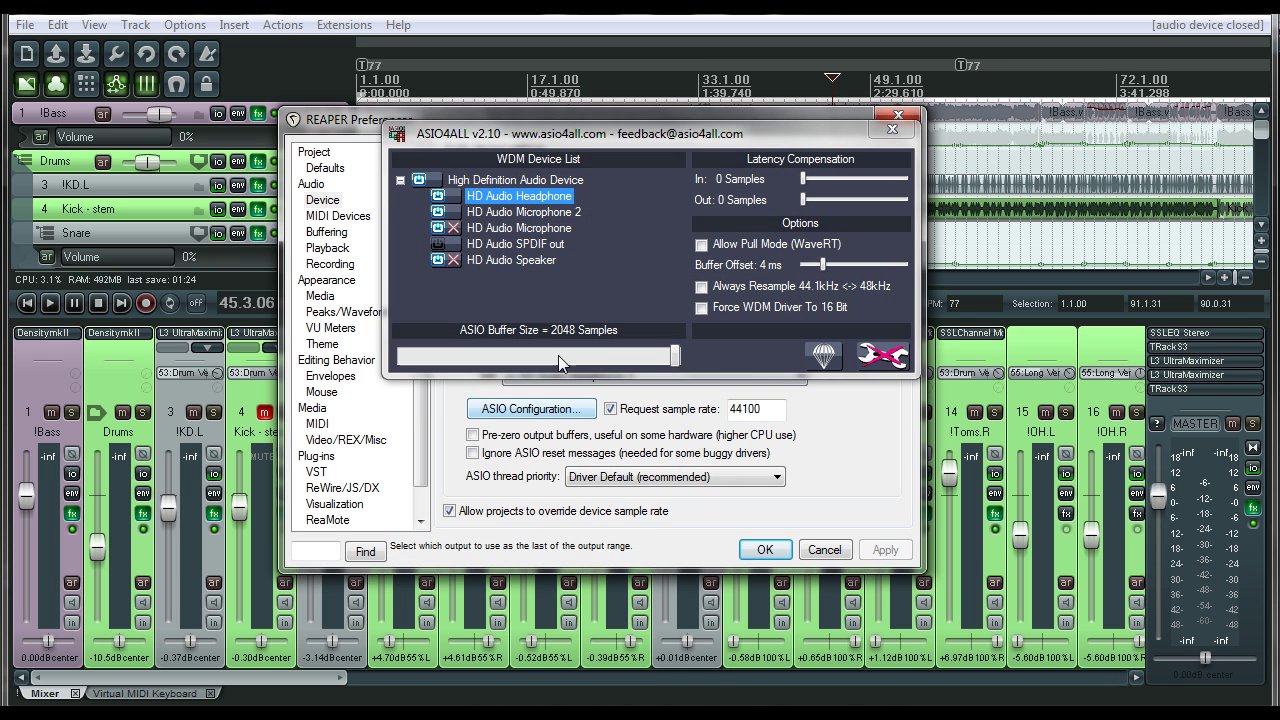
{"action": "left_click_drag", "start_coordinate": [670, 358], "coordinate": [703, 370]}
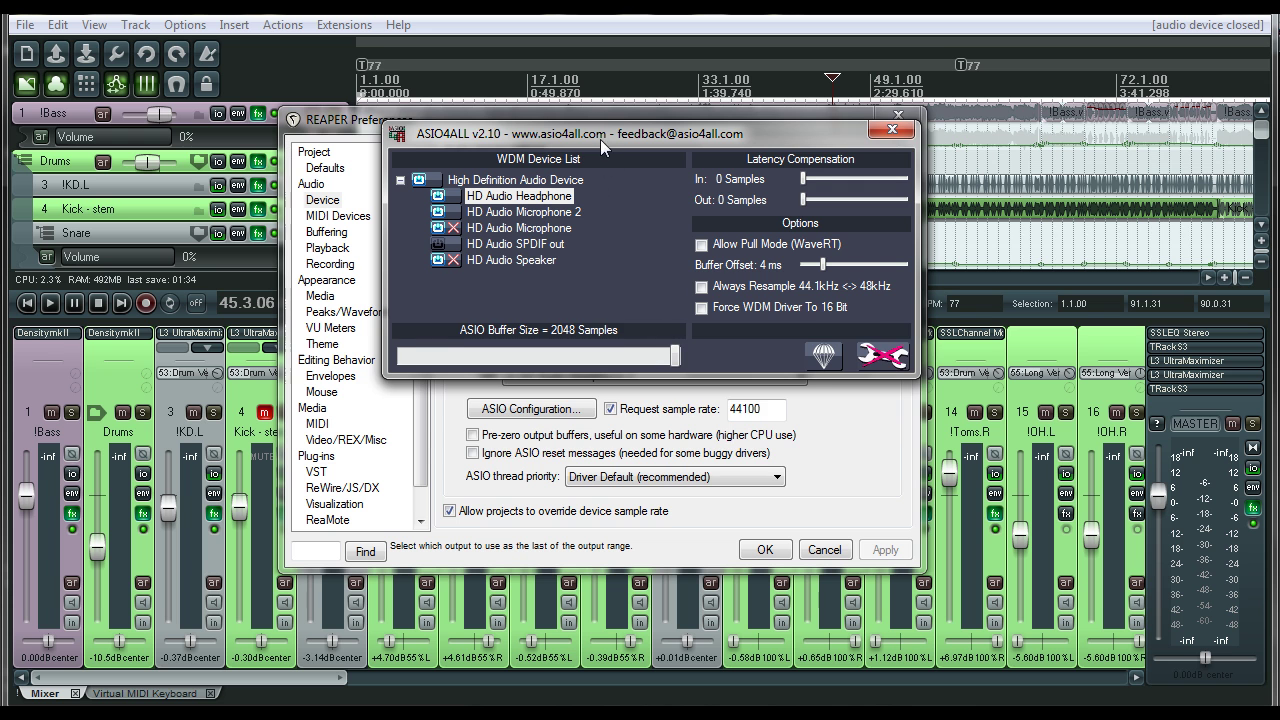
{"action": "left_click_drag", "start_coordinate": [600, 139], "coordinate": [558, 159]}
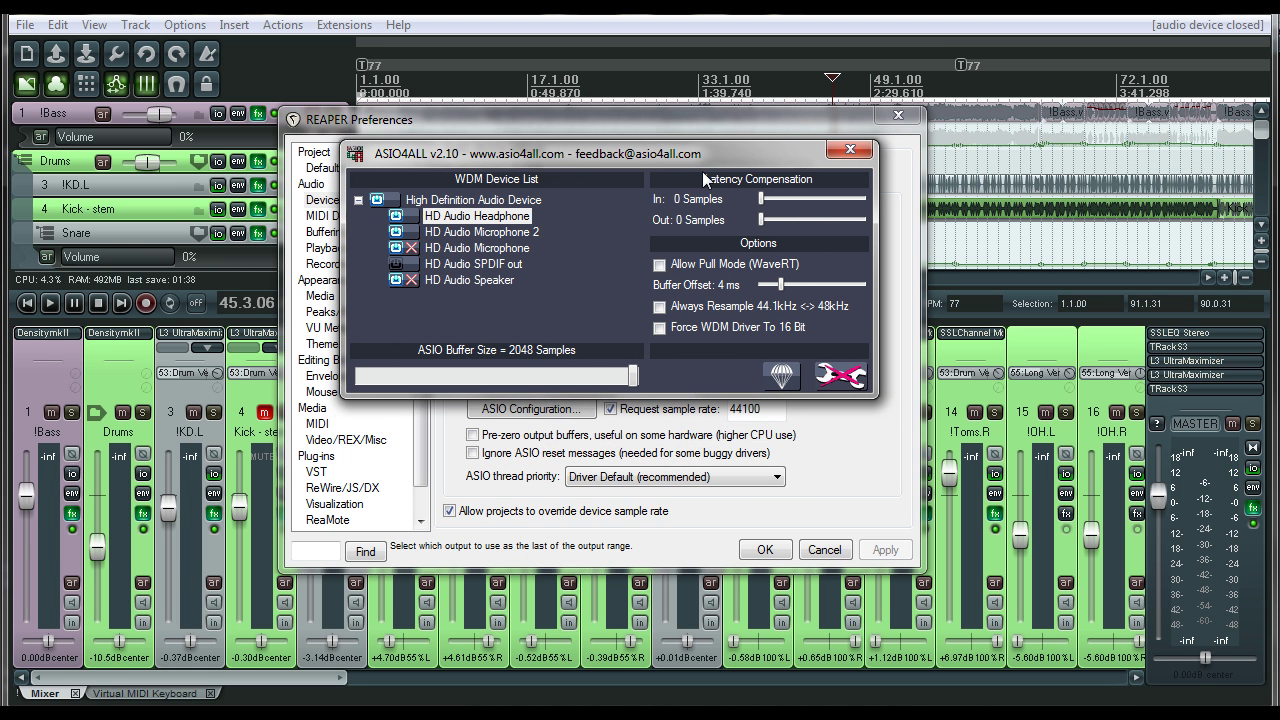
{"action": "left_click", "coordinate": [849, 151]}
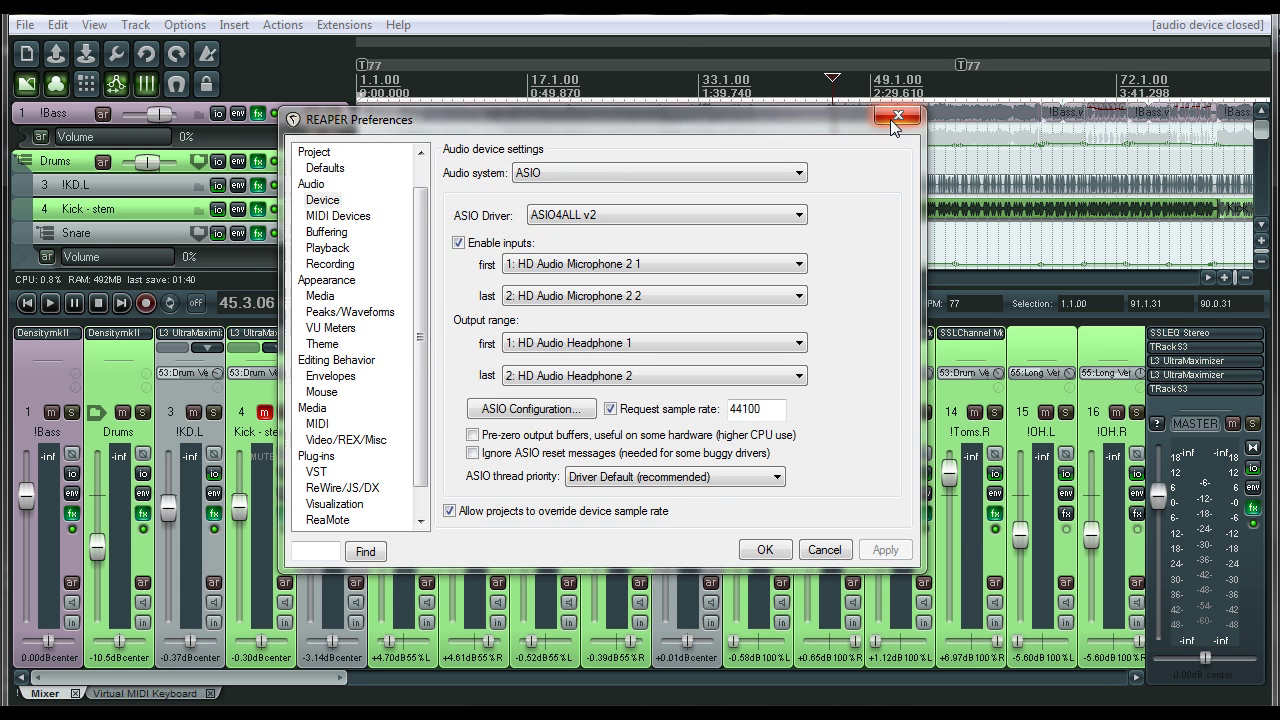
{"action": "left_click", "coordinate": [897, 115]}
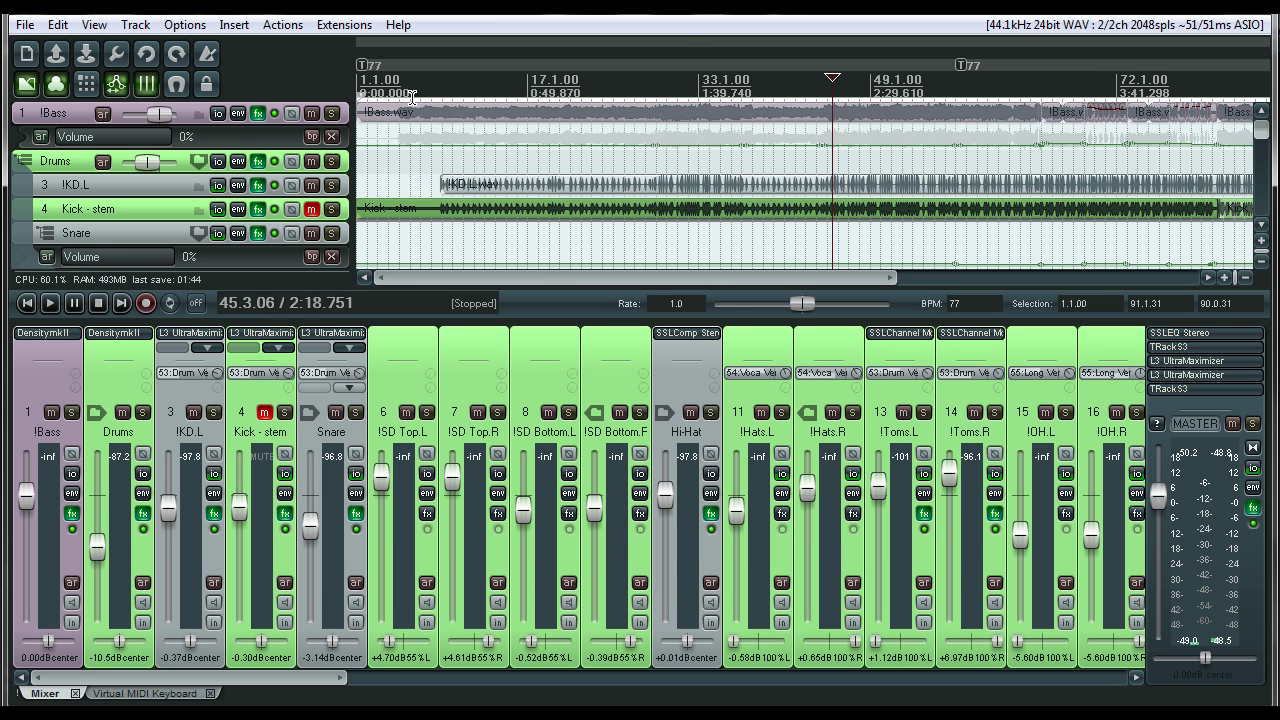